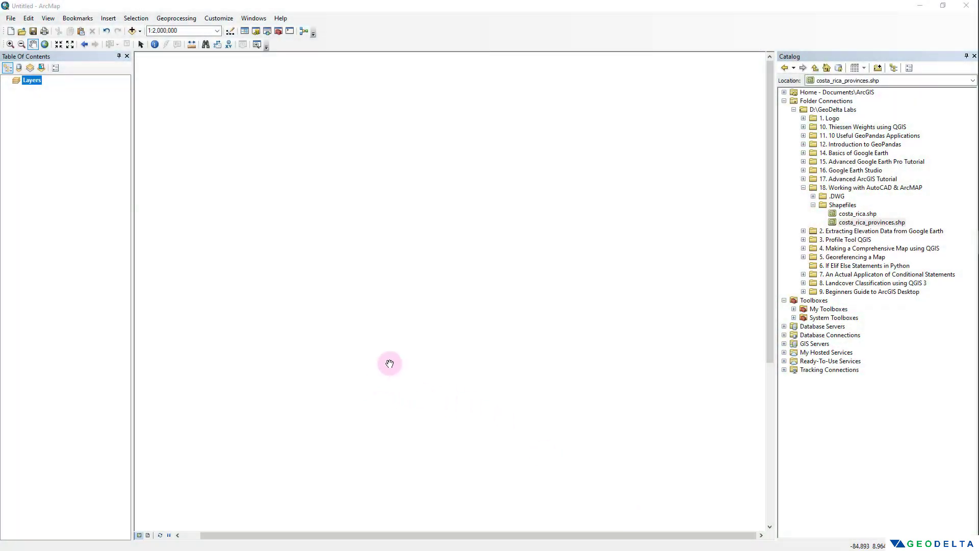
Add costa_rica_provinces.shp from the Catalog to the map and zoom in
{"action": "left_click", "coordinate": [861, 223]}
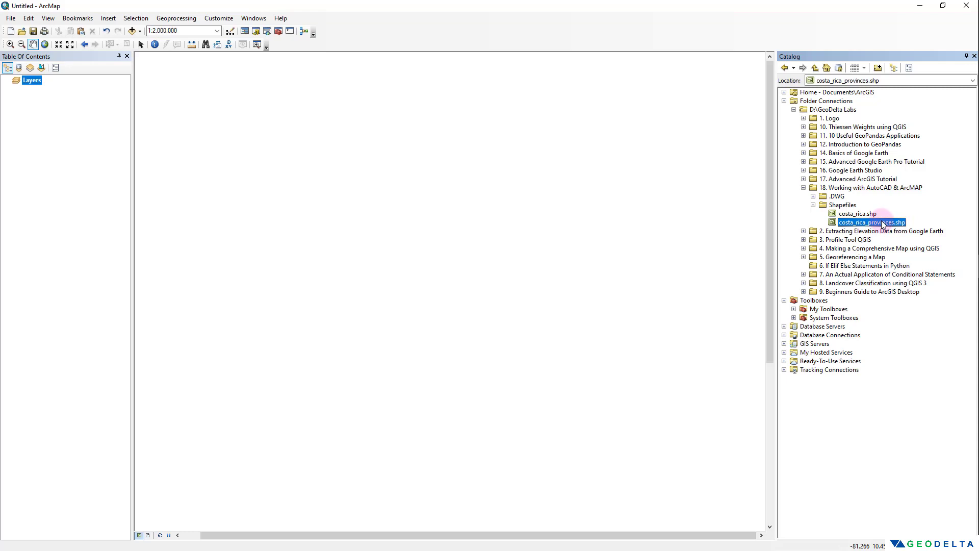
{"action": "left_click_drag", "start_coordinate": [881, 223], "coordinate": [301, 190]}
{"action": "scroll", "coordinate": [438, 251], "scroll_direction": "up", "scroll_amount": 3}
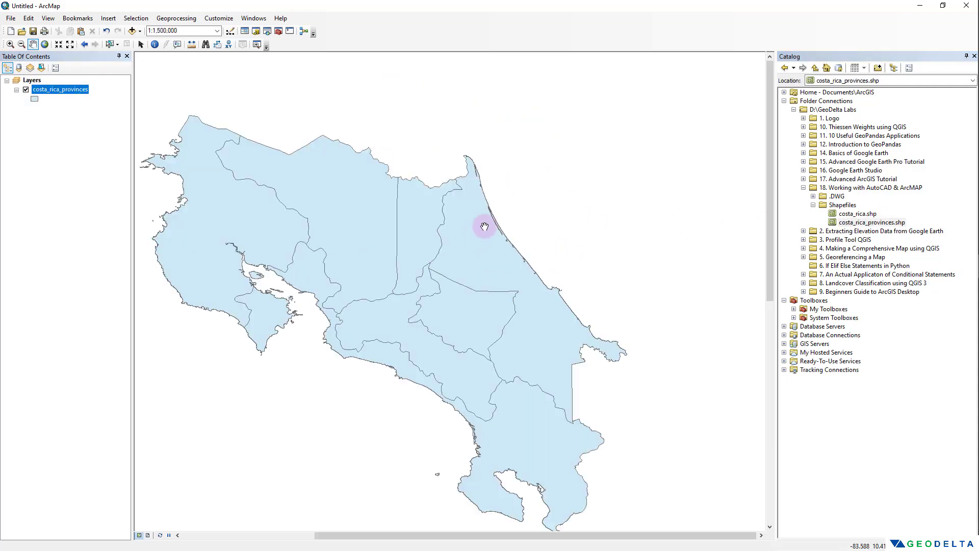
Check the layer's Source: a polygon shapefile in GCS_WGS_1984
{"action": "right_click", "coordinate": [70, 90]}
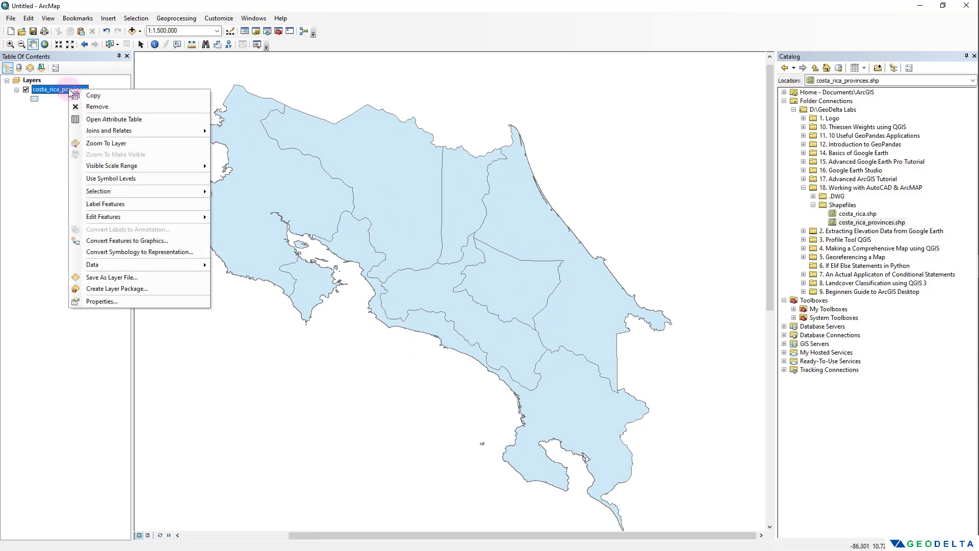
{"action": "left_click", "coordinate": [135, 301]}
{"action": "left_click_drag", "start_coordinate": [426, 238], "coordinate": [462, 238]}
{"action": "left_click", "coordinate": [430, 241]}
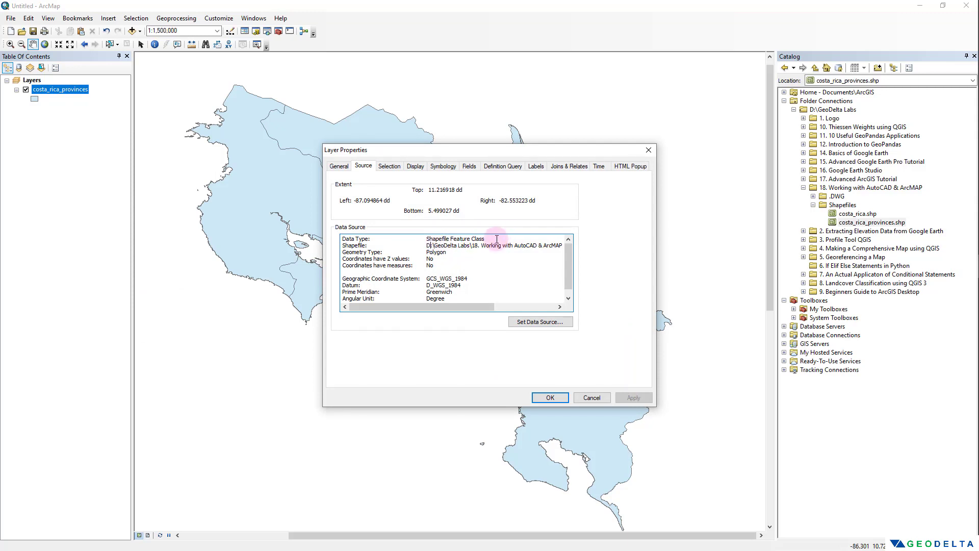
{"action": "key", "text": "Escape"}
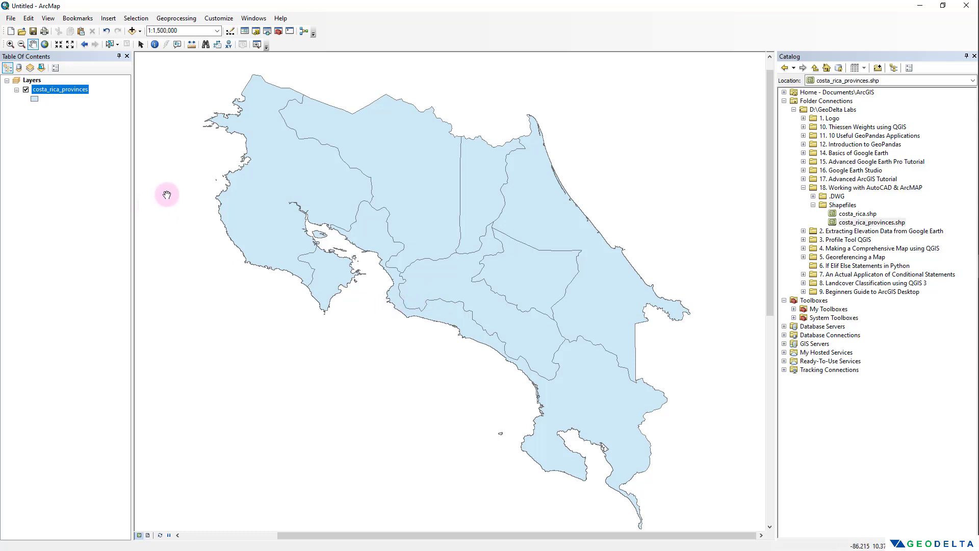
Start Export To CAD for the provinces layer with output type DWG_R2010
{"action": "right_click", "coordinate": [65, 90]}
{"action": "key", "text": "Escape"}
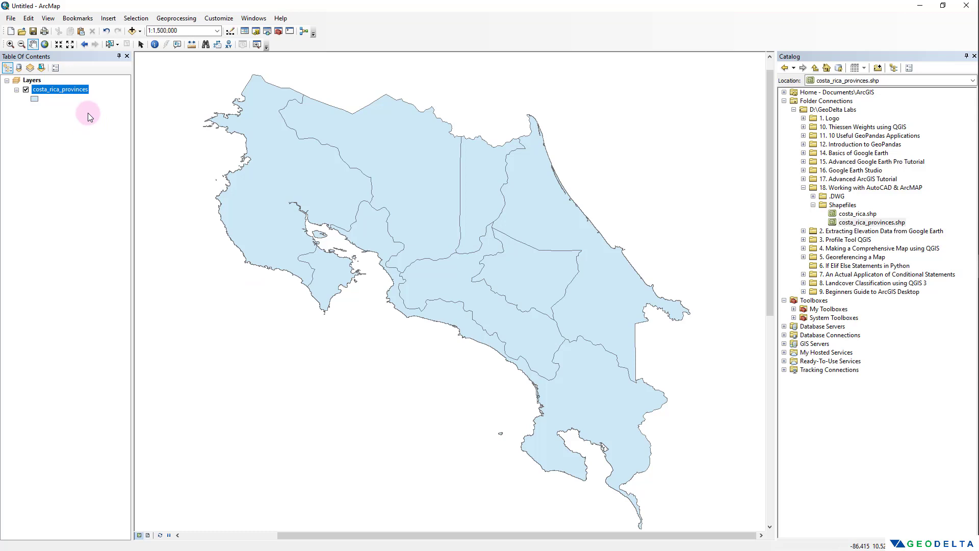
{"action": "right_click", "coordinate": [71, 91]}
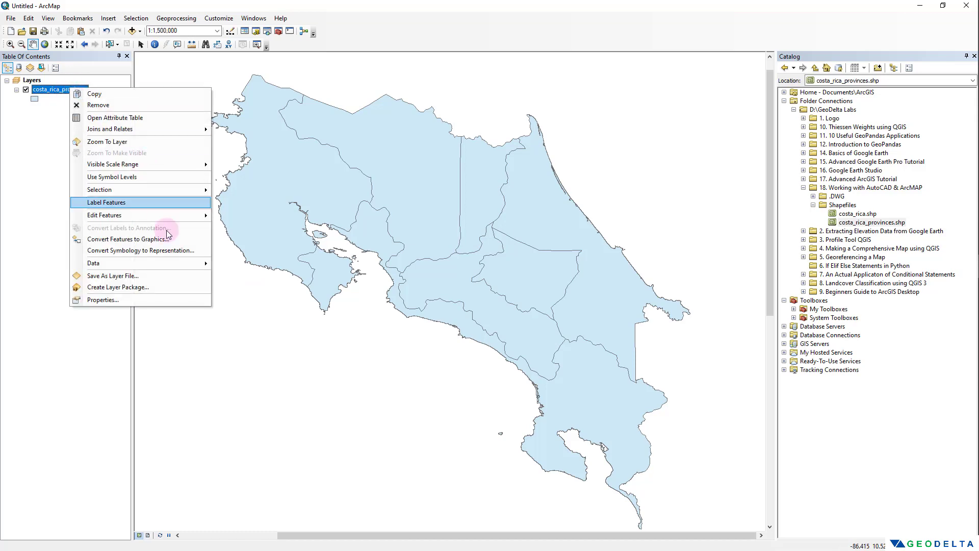
{"action": "mouse_move", "coordinate": [165, 266]}
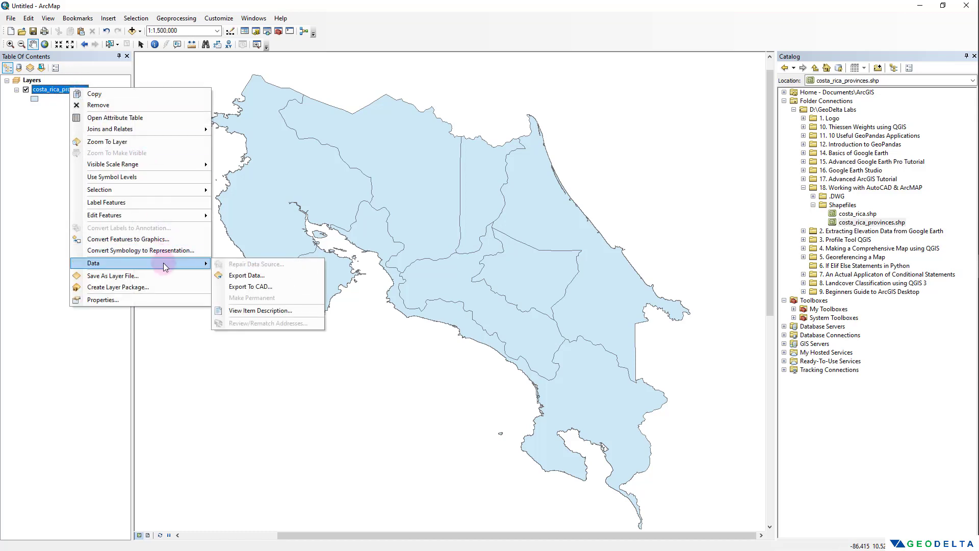
{"action": "left_click", "coordinate": [261, 288]}
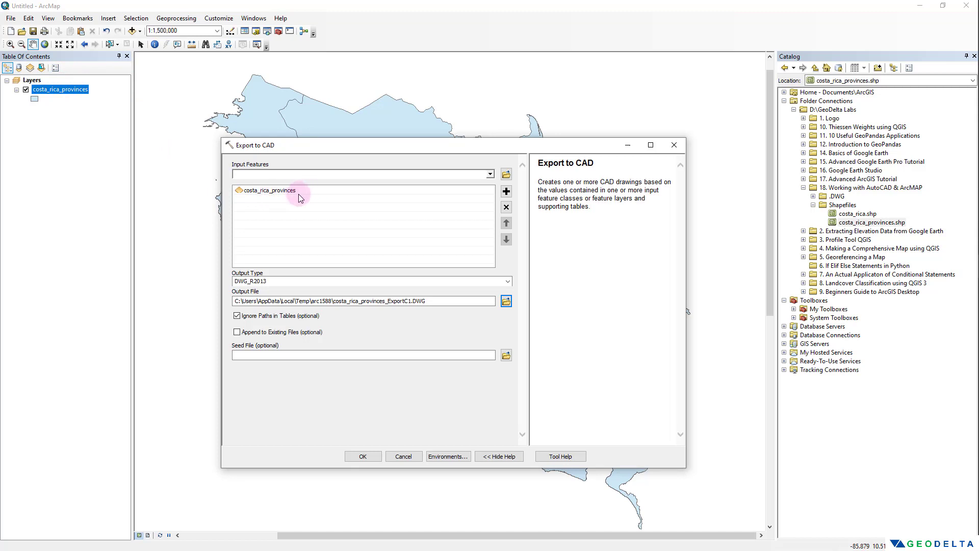
{"action": "left_click", "coordinate": [507, 281]}
{"action": "left_click", "coordinate": [507, 281]}
{"action": "left_click", "coordinate": [507, 281]}
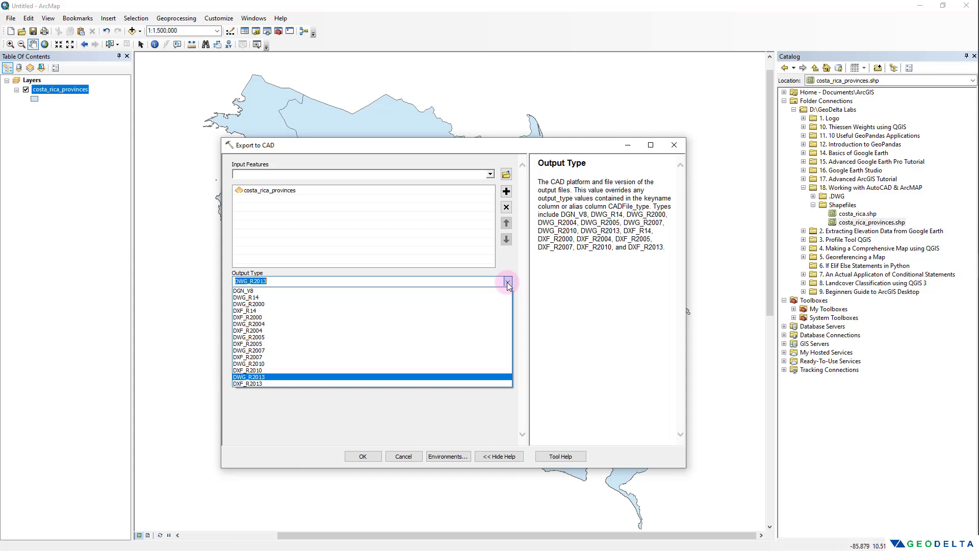
{"action": "left_click", "coordinate": [268, 364]}
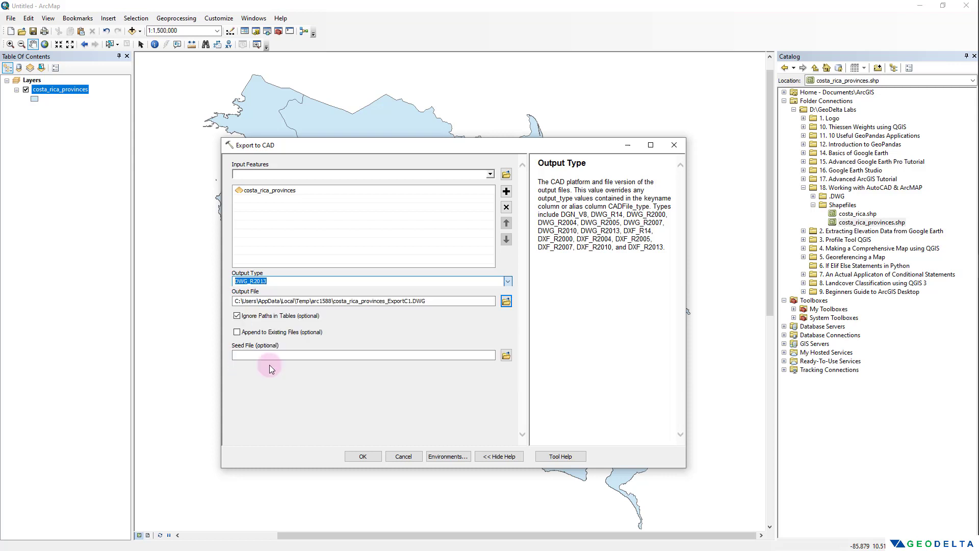
Save the output as costa_rica_provinces.dwg in the .DWG folder and run the export
{"action": "left_click", "coordinate": [506, 305]}
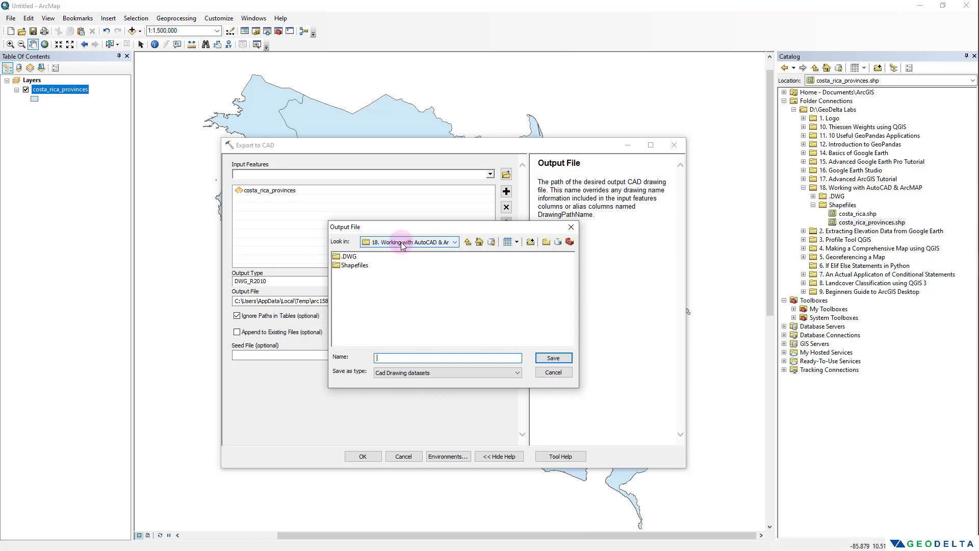
{"action": "double_click", "coordinate": [349, 258]}
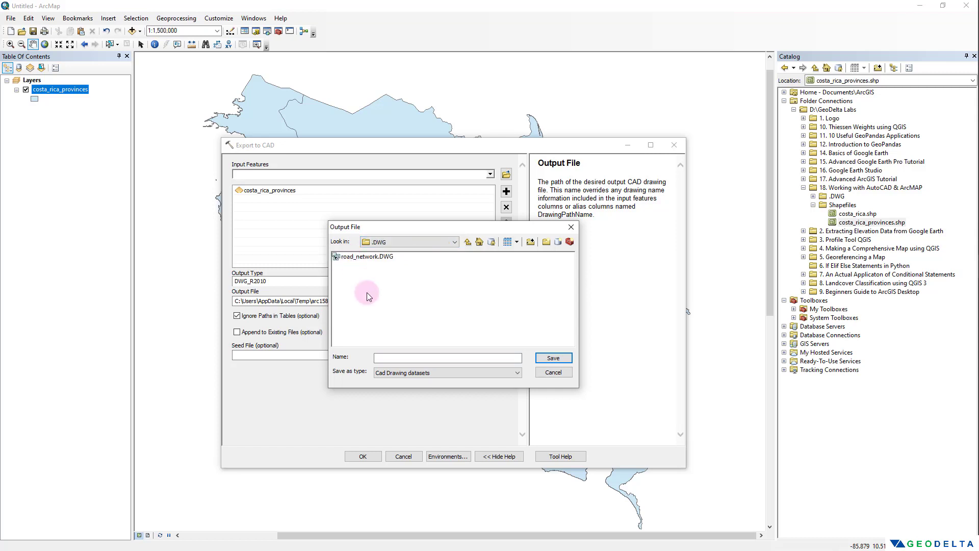
{"action": "left_click", "coordinate": [385, 357]}
{"action": "type", "text": "costa_rica_pr"}
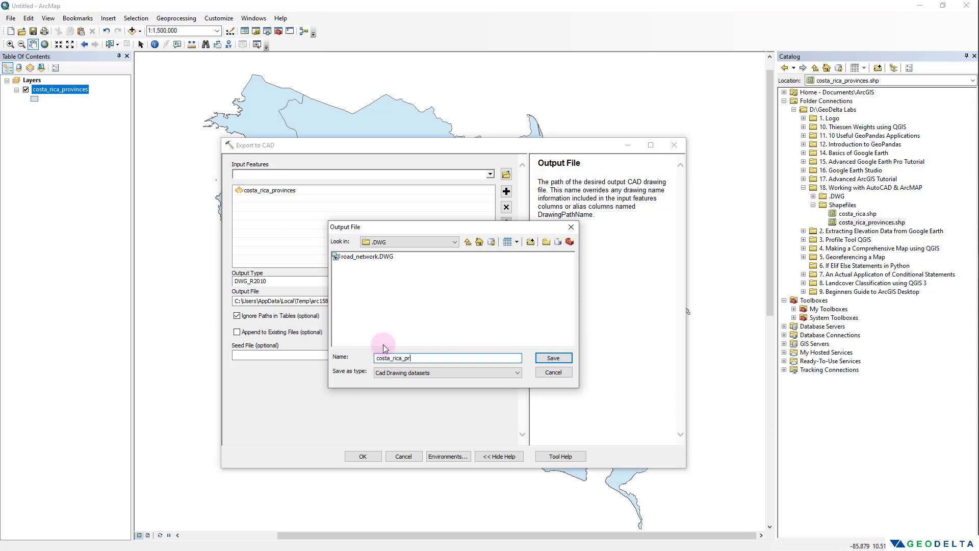
{"action": "type", "text": "ovinces.dwg"}
{"action": "key", "text": "Return"}
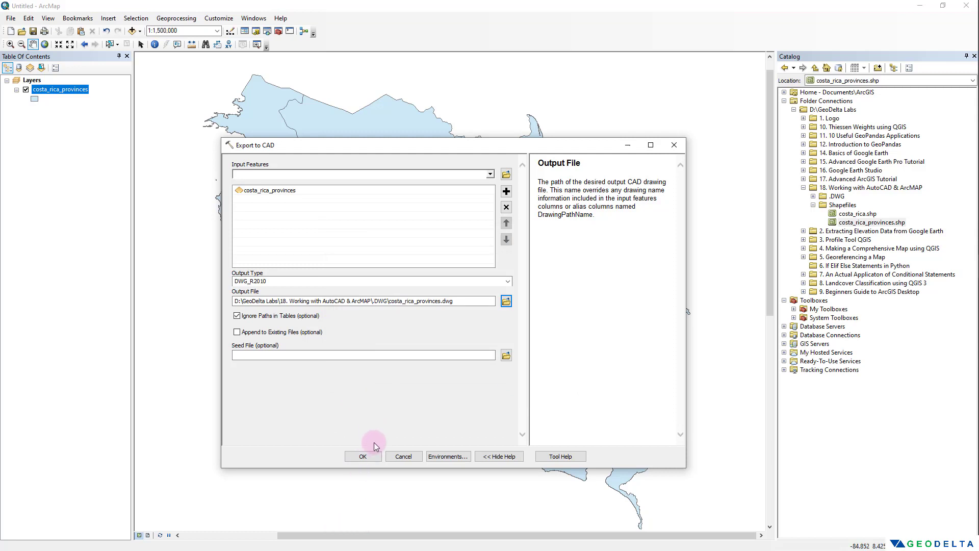
{"action": "left_click", "coordinate": [365, 458]}
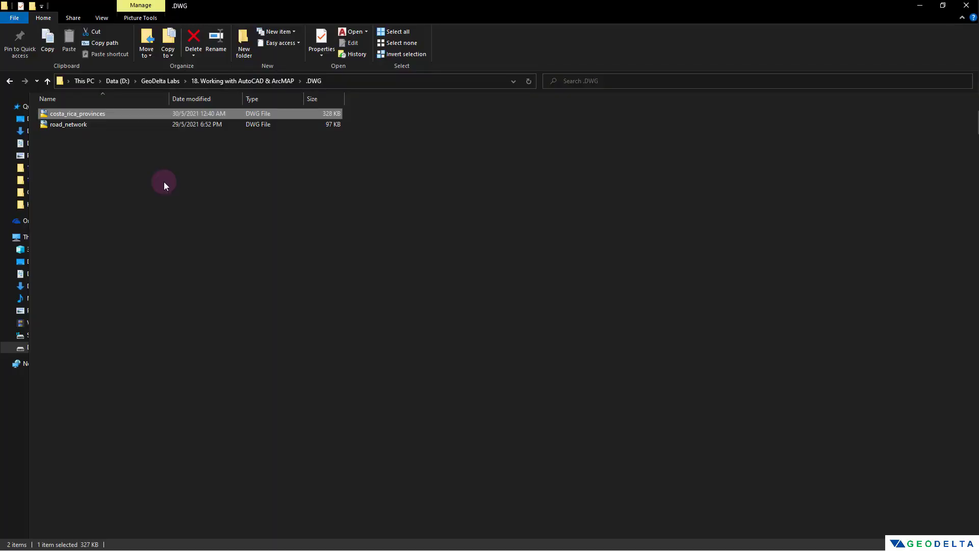
Select the exported costa_rica_provinces drawing in the .DWG folder
{"action": "left_click", "coordinate": [122, 117]}
Open costa_rica_provinces.dwg in AutoCAD 2017 and pan the view slightly right
{"action": "double_click", "coordinate": [106, 113]}
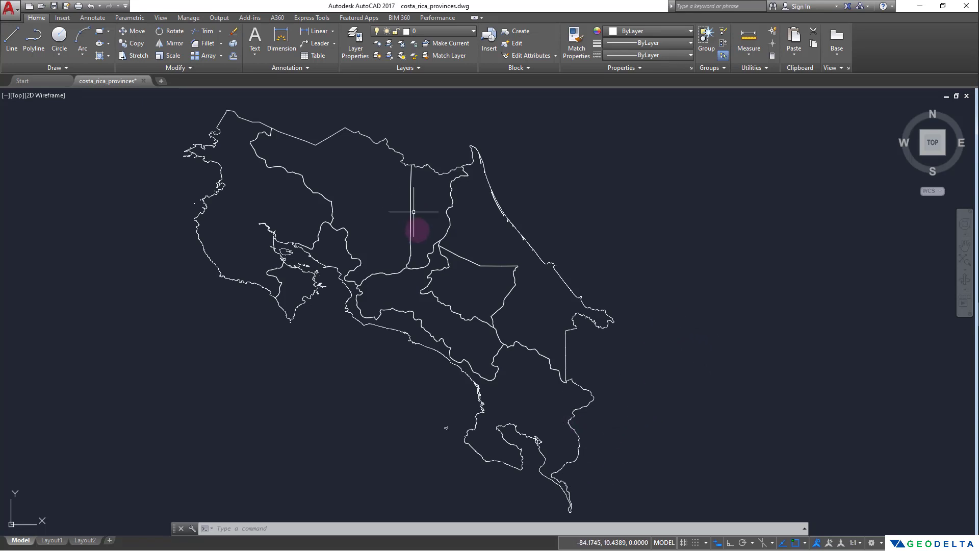
{"action": "left_click_drag", "start_coordinate": [532, 314], "coordinate": [575, 308]}
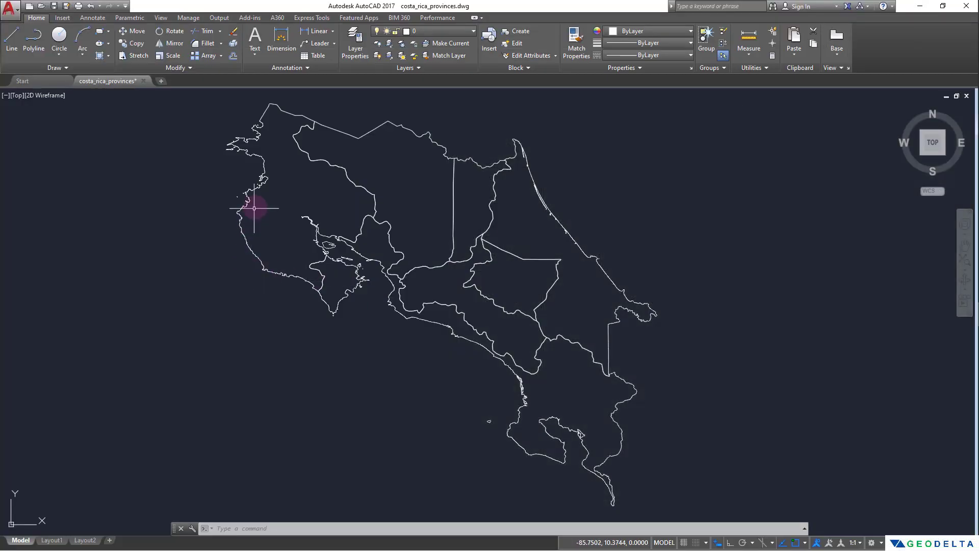
Zoom in on the provinces map
{"action": "scroll", "coordinate": [254, 208], "scroll_direction": "up", "scroll_amount": 10}
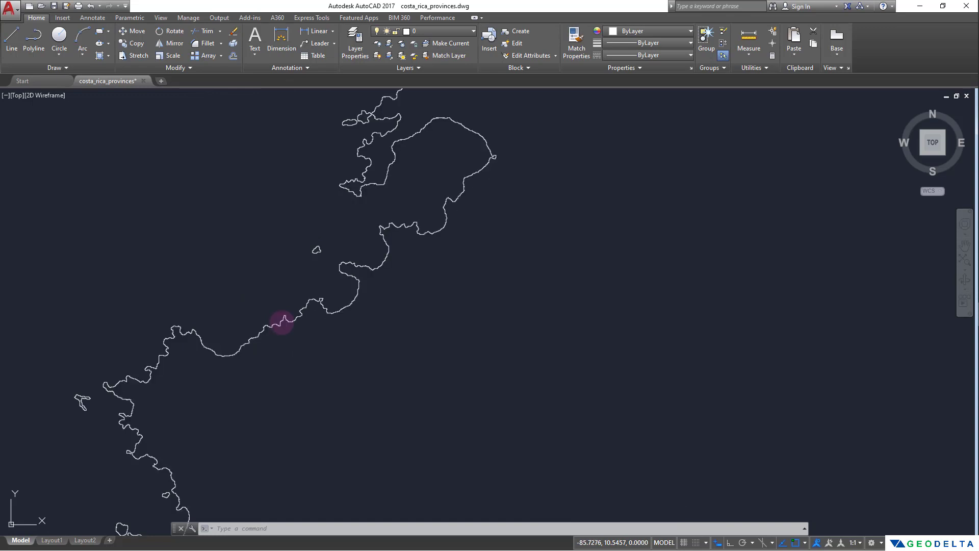
Select the northwest coastline polyline, zoom in, and show its properties
{"action": "left_click", "coordinate": [284, 322]}
{"action": "scroll", "coordinate": [284, 322], "scroll_direction": "up", "scroll_amount": 5}
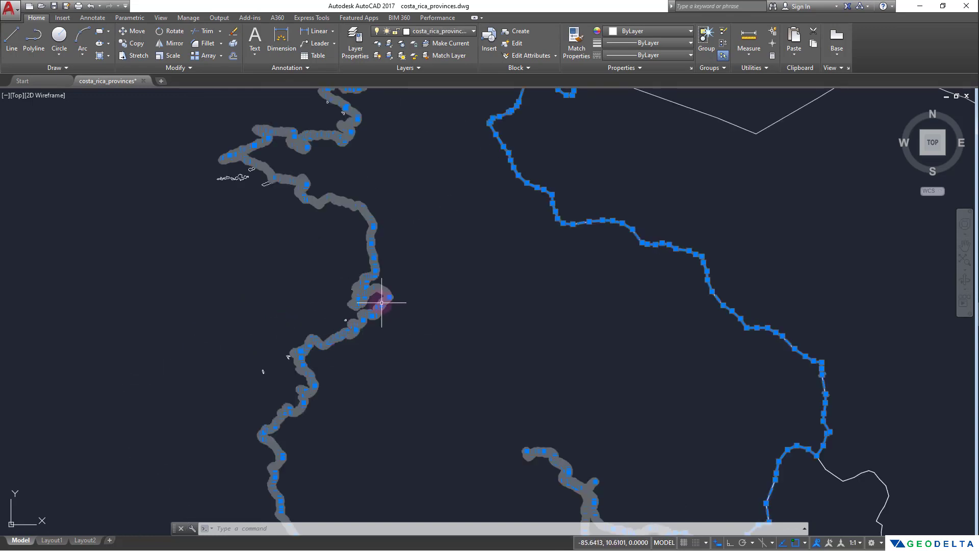
{"action": "scroll", "coordinate": [357, 330], "scroll_direction": "up", "scroll_amount": 4}
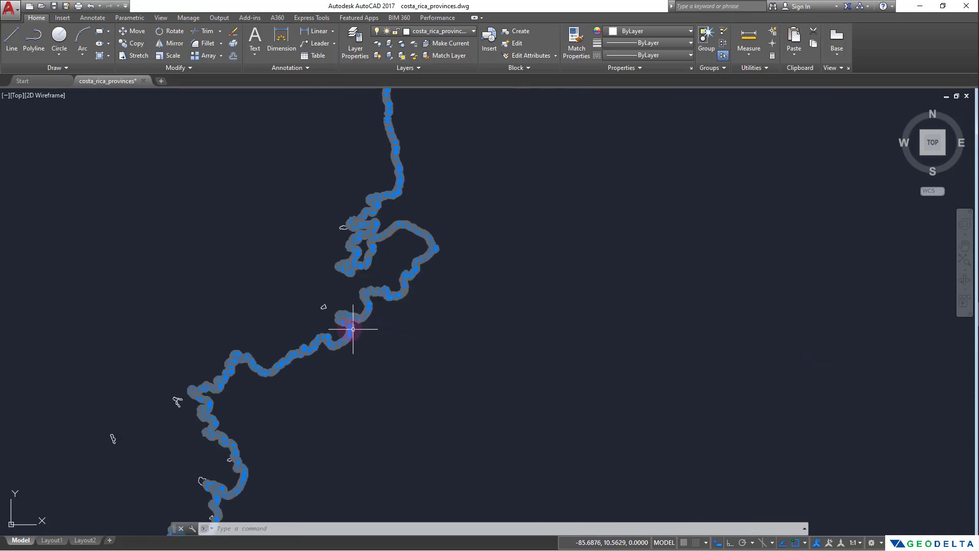
{"action": "scroll", "coordinate": [348, 328], "scroll_direction": "up", "scroll_amount": 3}
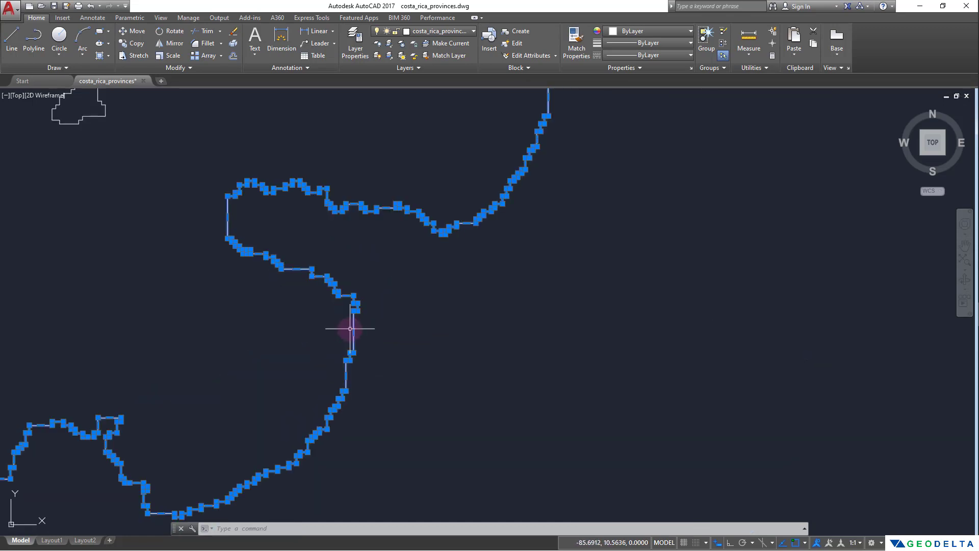
{"action": "scroll", "coordinate": [350, 329], "scroll_direction": "up", "scroll_amount": 2}
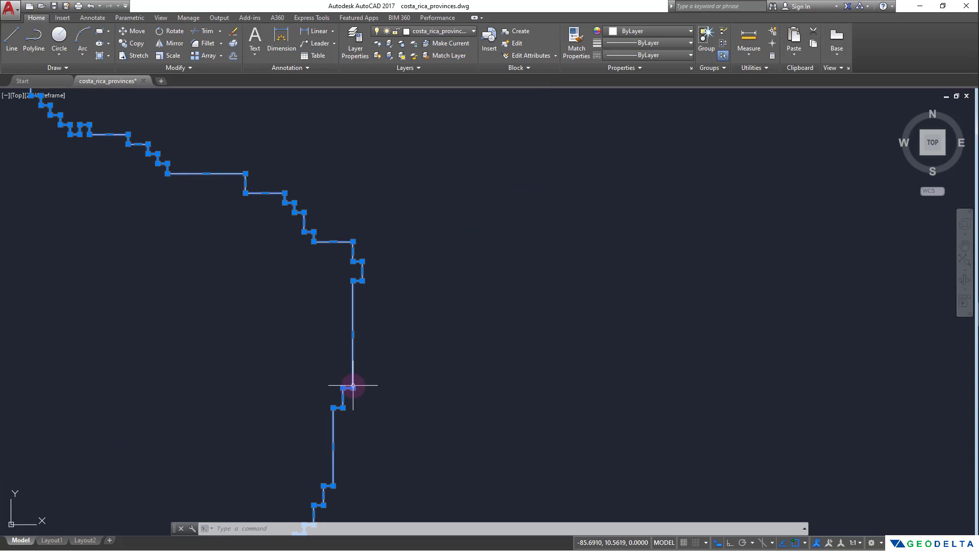
{"action": "mouse_move", "coordinate": [353, 387]}
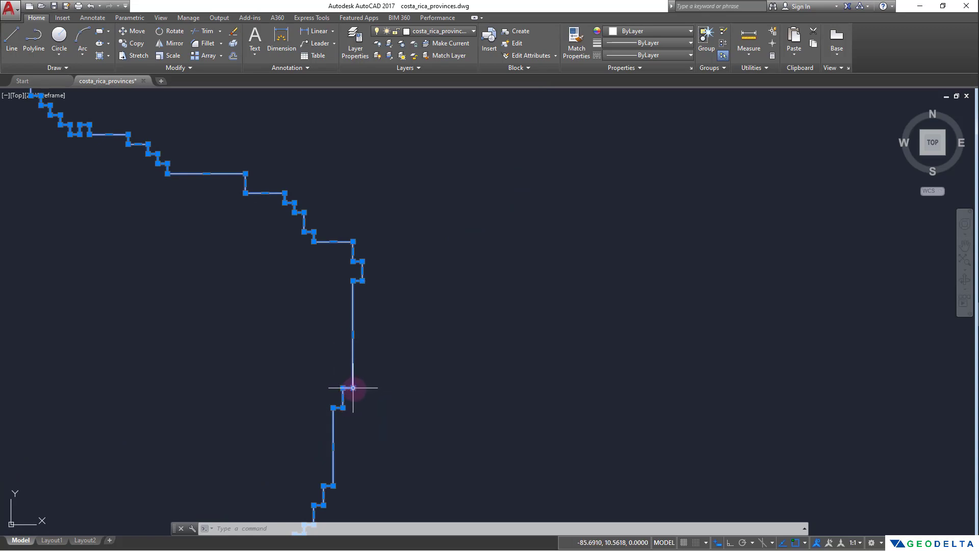
{"action": "right_click", "coordinate": [353, 387]}
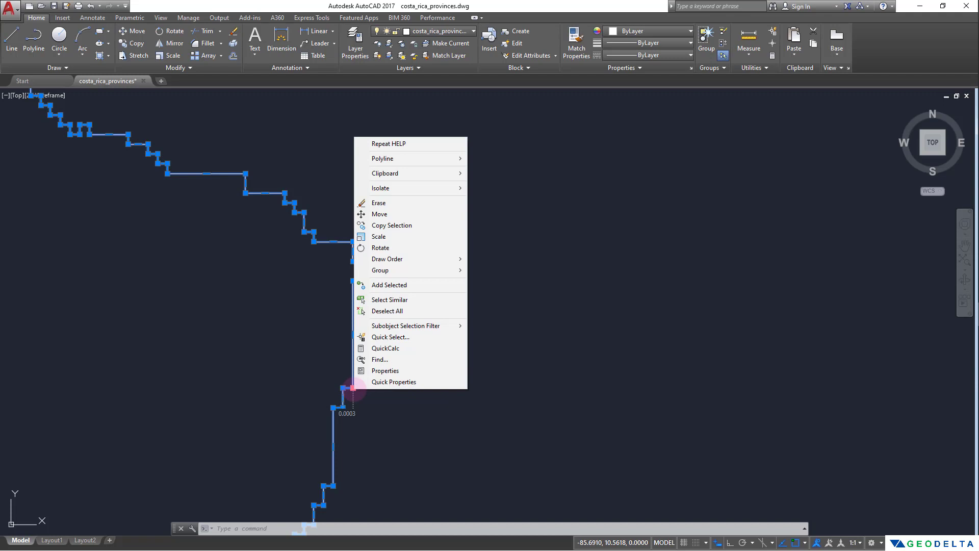
{"action": "left_click", "coordinate": [385, 371]}
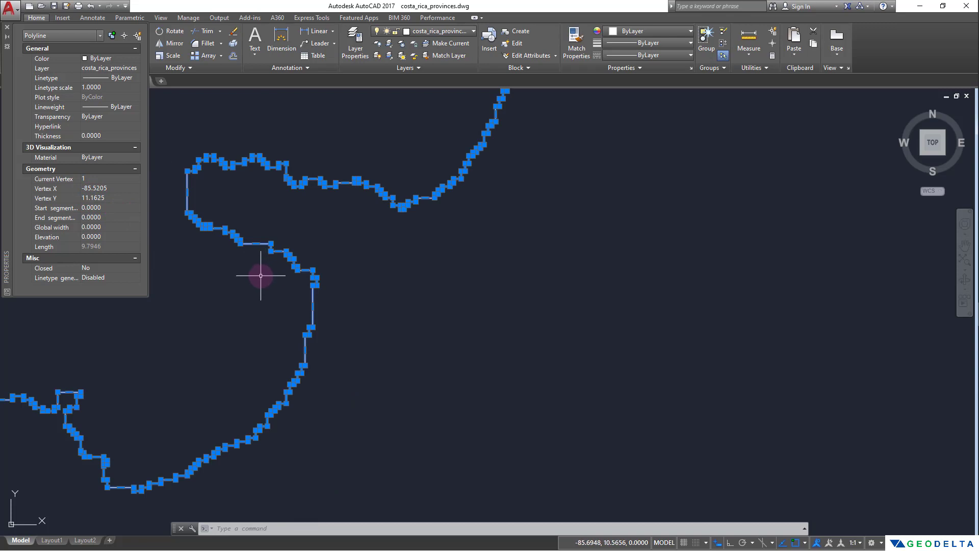
Clear the selection and zoom out until all provinces are visible
{"action": "scroll", "coordinate": [265, 273], "scroll_direction": "down", "scroll_amount": 1}
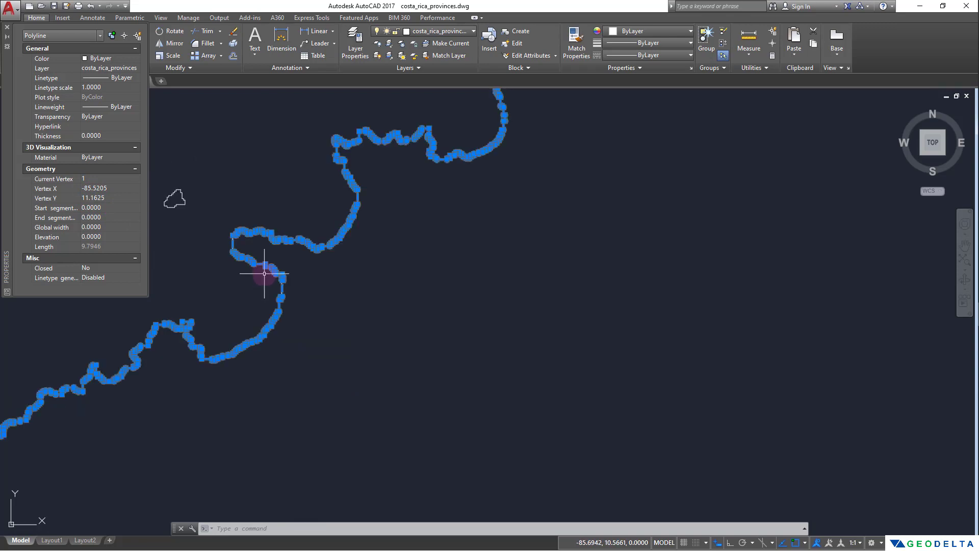
{"action": "scroll", "coordinate": [264, 274], "scroll_direction": "up", "scroll_amount": 2}
{"action": "scroll", "coordinate": [315, 281], "scroll_direction": "up", "scroll_amount": 3}
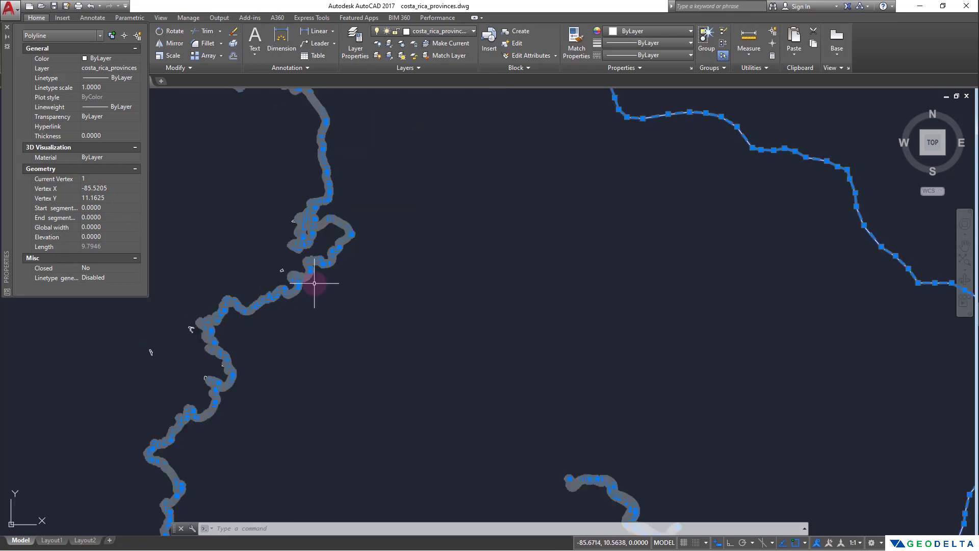
{"action": "scroll", "coordinate": [304, 288], "scroll_direction": "down", "scroll_amount": 3}
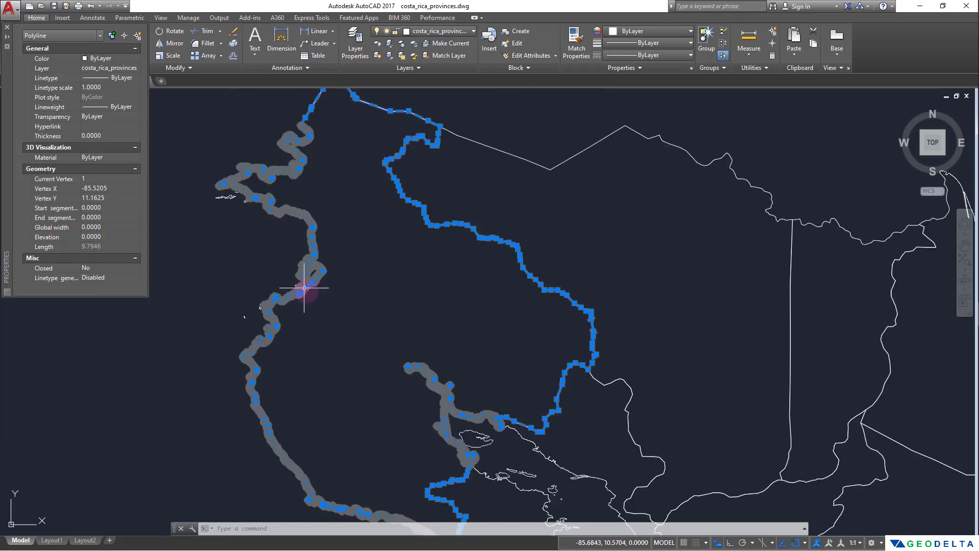
{"action": "key", "text": "Escape"}
{"action": "scroll", "coordinate": [312, 279], "scroll_direction": "down", "scroll_amount": 3}
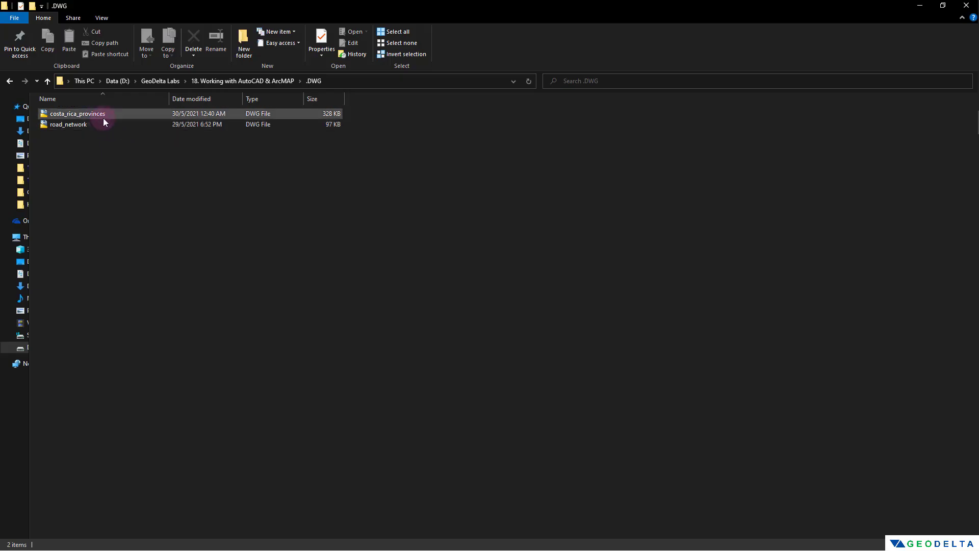
Open road_network.dwg from the .DWG folder in AutoCAD
{"action": "left_click", "coordinate": [93, 126]}
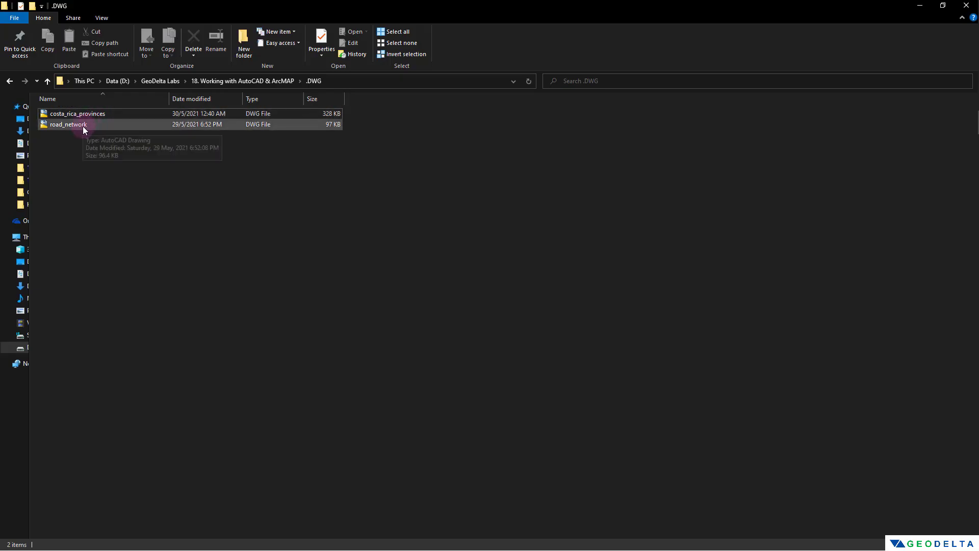
{"action": "left_click", "coordinate": [80, 124]}
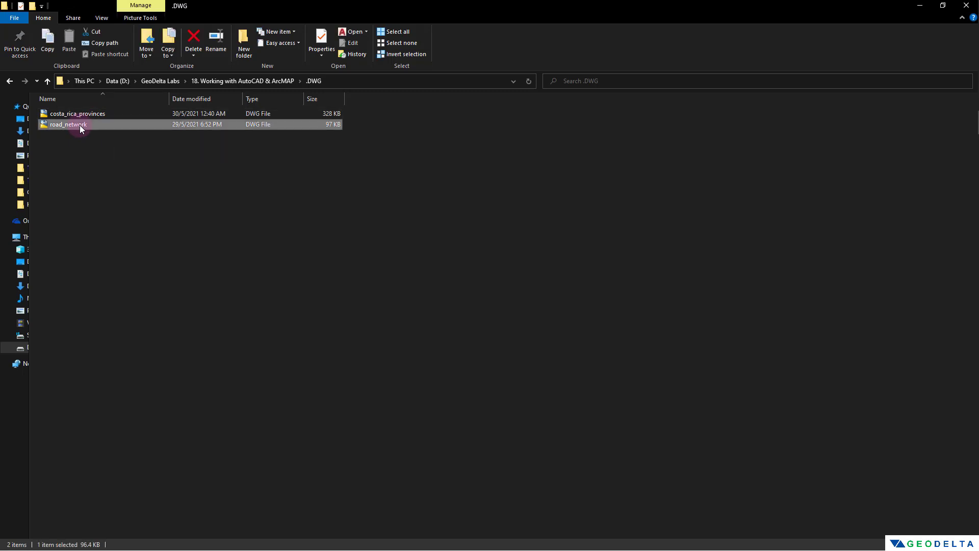
{"action": "double_click", "coordinate": [79, 124]}
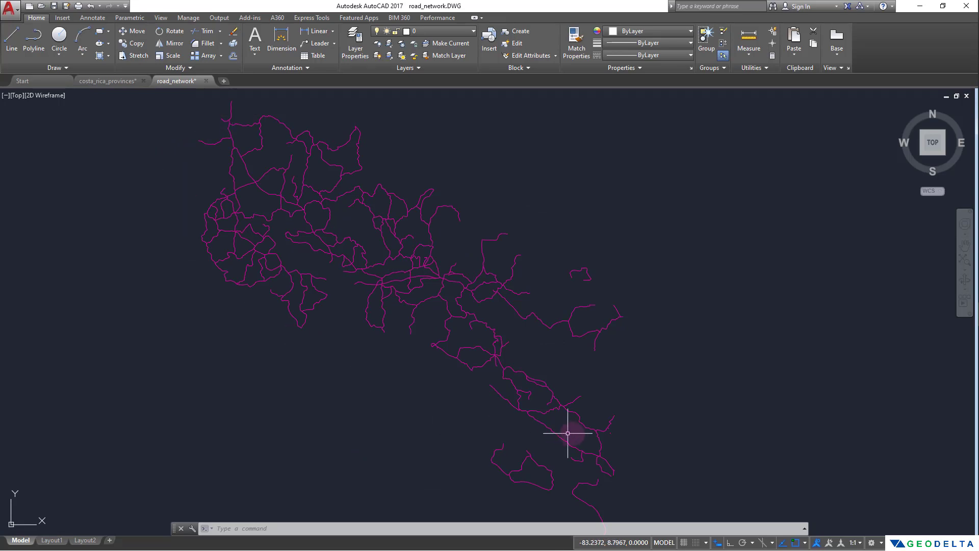
Compare the road_network and costa_rica_provinces drawings by switching between their tabs
{"action": "scroll", "coordinate": [571, 436], "scroll_direction": "down", "scroll_amount": 2}
{"action": "scroll", "coordinate": [454, 372], "scroll_direction": "up", "scroll_amount": 2}
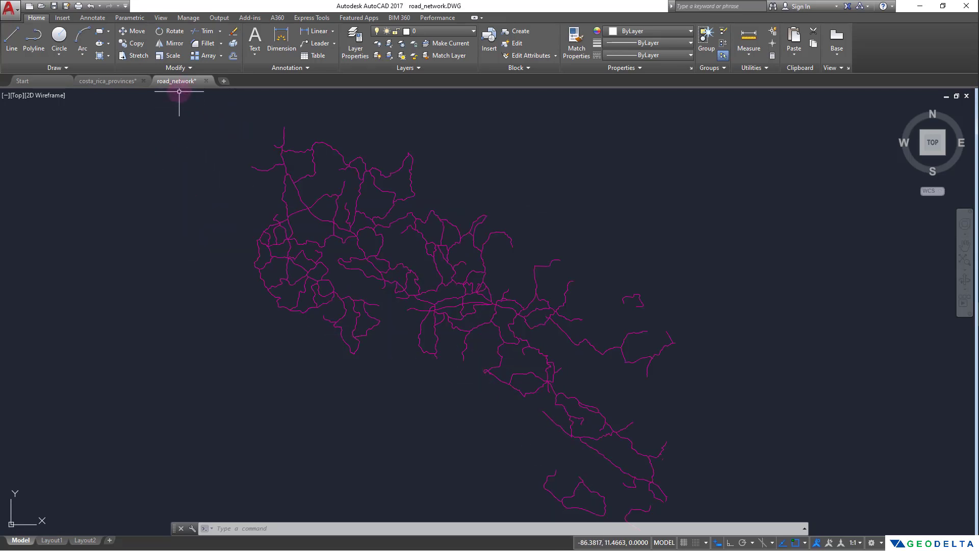
{"action": "mouse_move", "coordinate": [184, 81]}
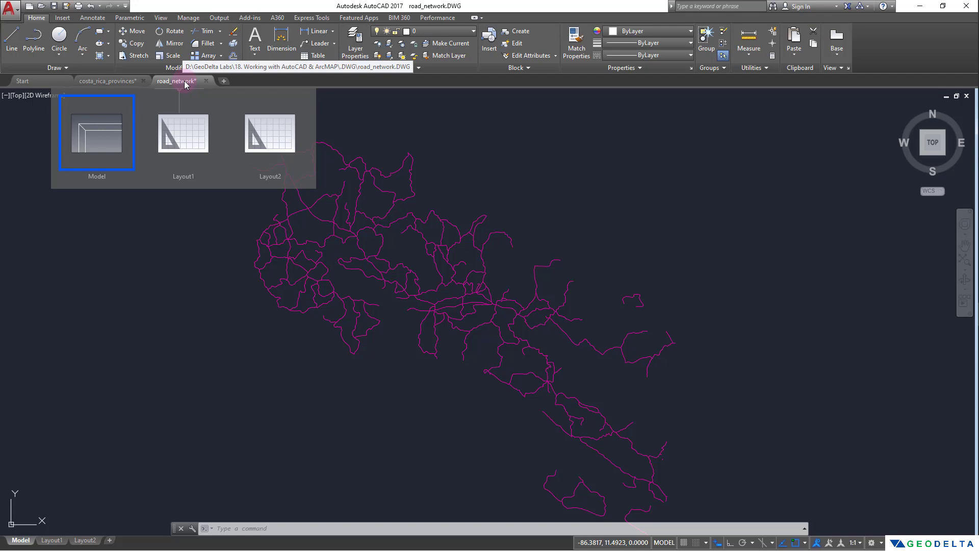
{"action": "left_click", "coordinate": [108, 81]}
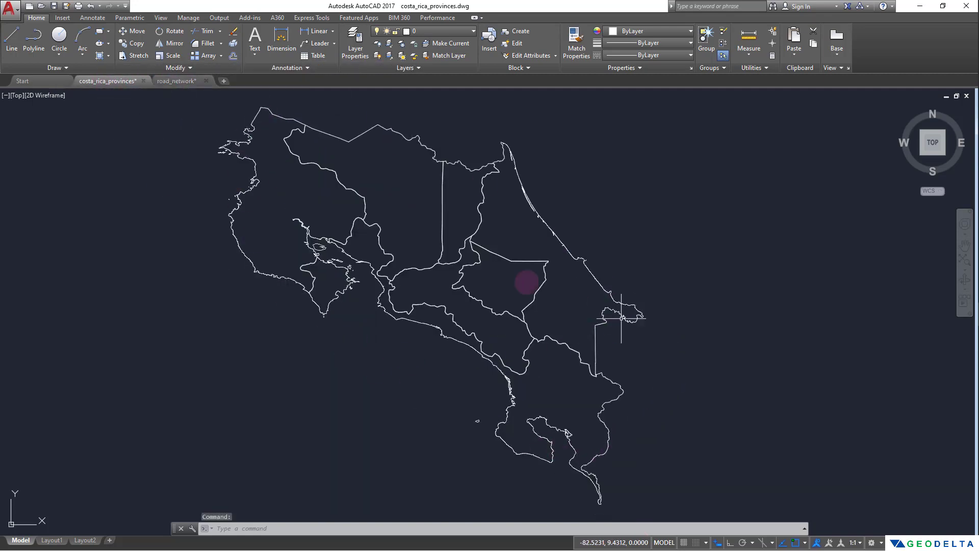
{"action": "left_click", "coordinate": [176, 81]}
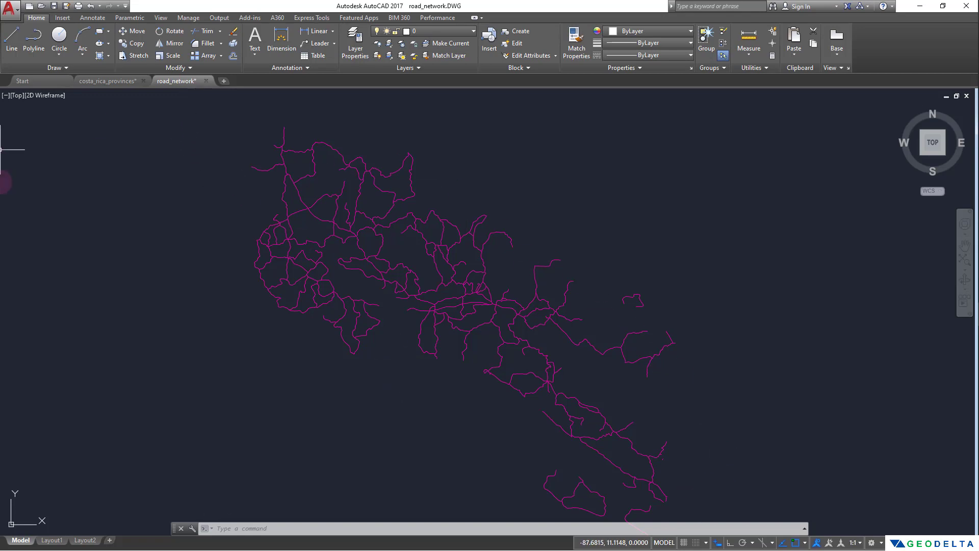
{"action": "scroll", "coordinate": [175, 336], "scroll_direction": "down", "scroll_amount": 2}
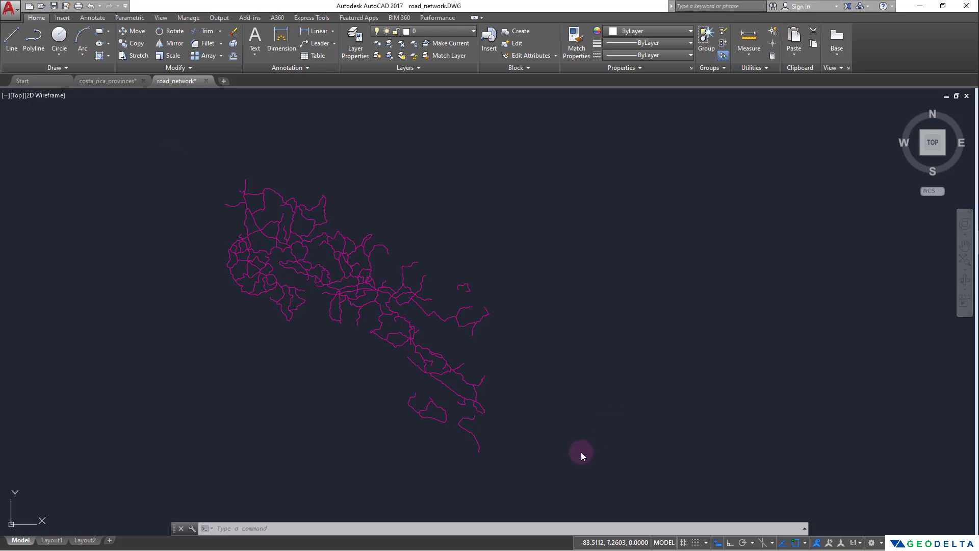
{"action": "left_click", "coordinate": [122, 81]}
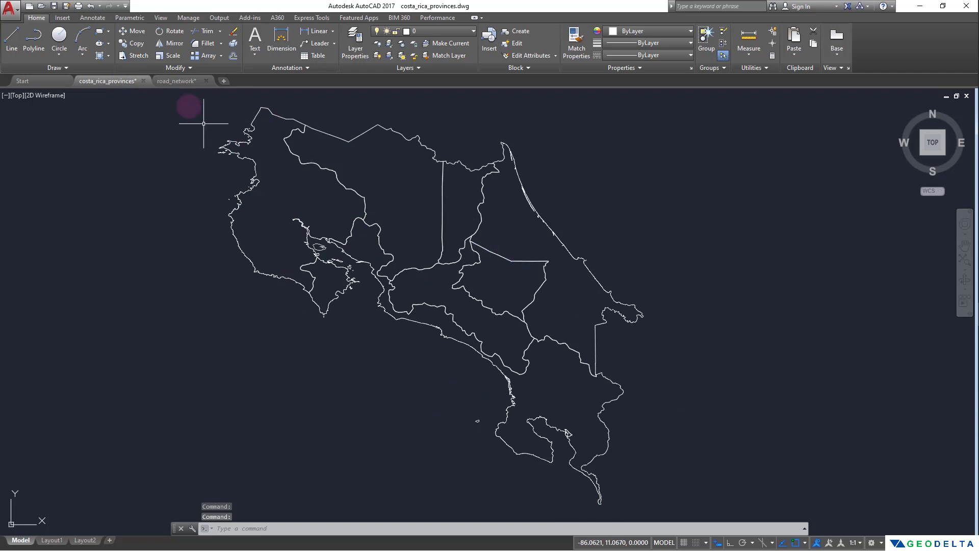
{"action": "left_click", "coordinate": [174, 83]}
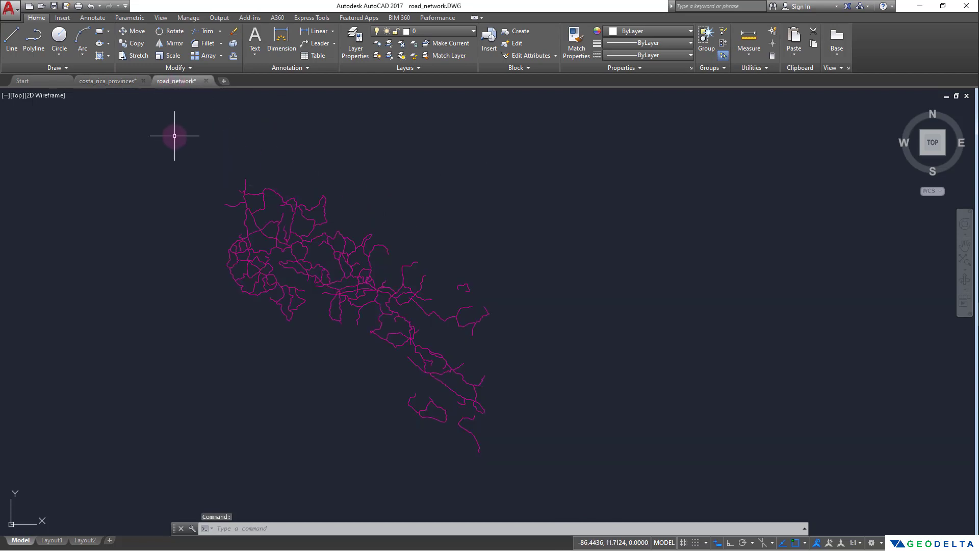
{"action": "left_click", "coordinate": [110, 81]}
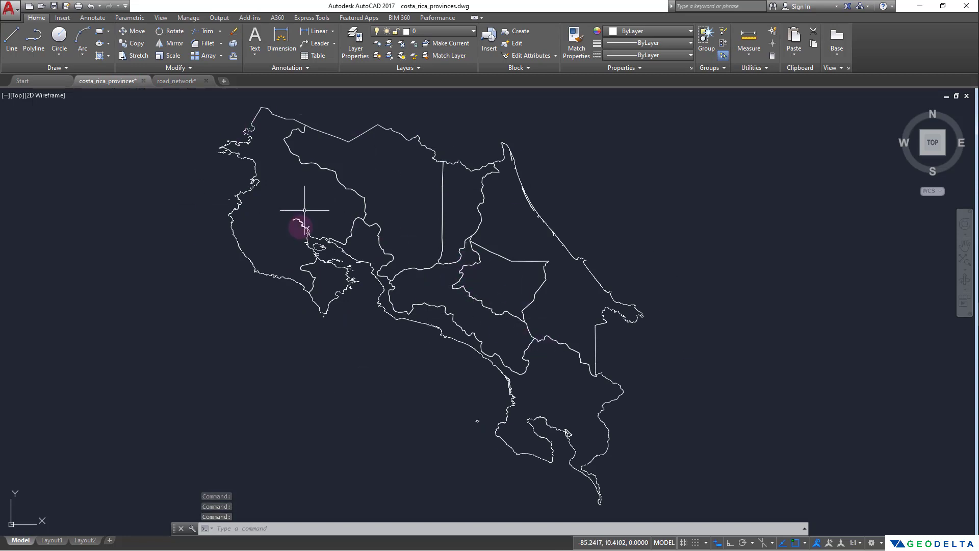
{"action": "left_click", "coordinate": [168, 82]}
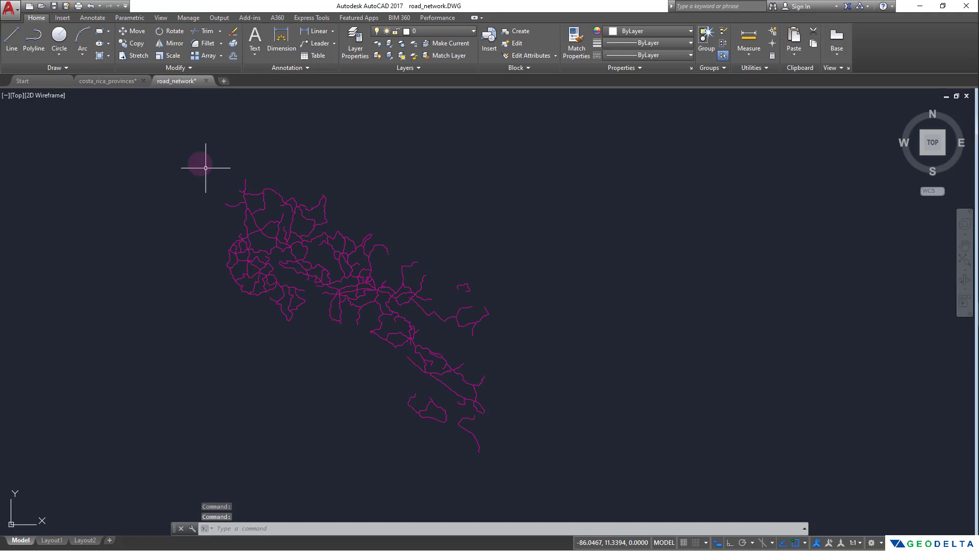
Clear trial road selections and start a selection window around all roads
{"action": "left_click", "coordinate": [255, 223]}
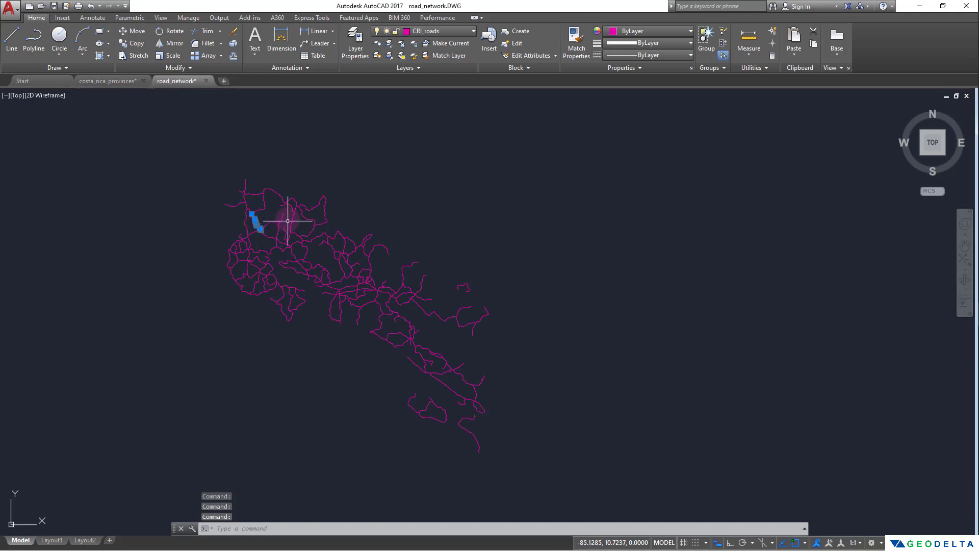
{"action": "key", "text": "Escape"}
{"action": "left_click", "coordinate": [262, 202]}
{"action": "key", "text": "Escape"}
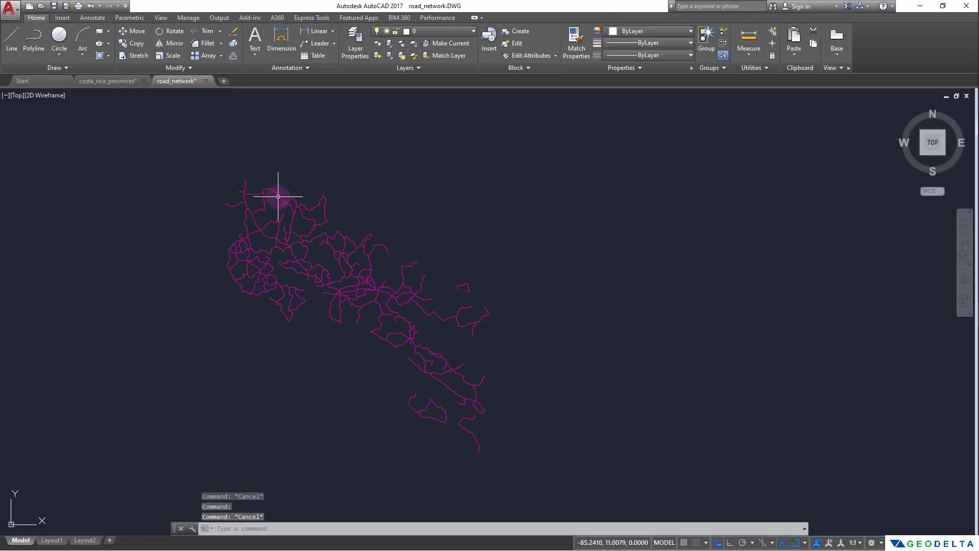
{"action": "right_click", "coordinate": [278, 194]}
{"action": "left_click", "coordinate": [320, 215]}
{"action": "left_click", "coordinate": [622, 472]}
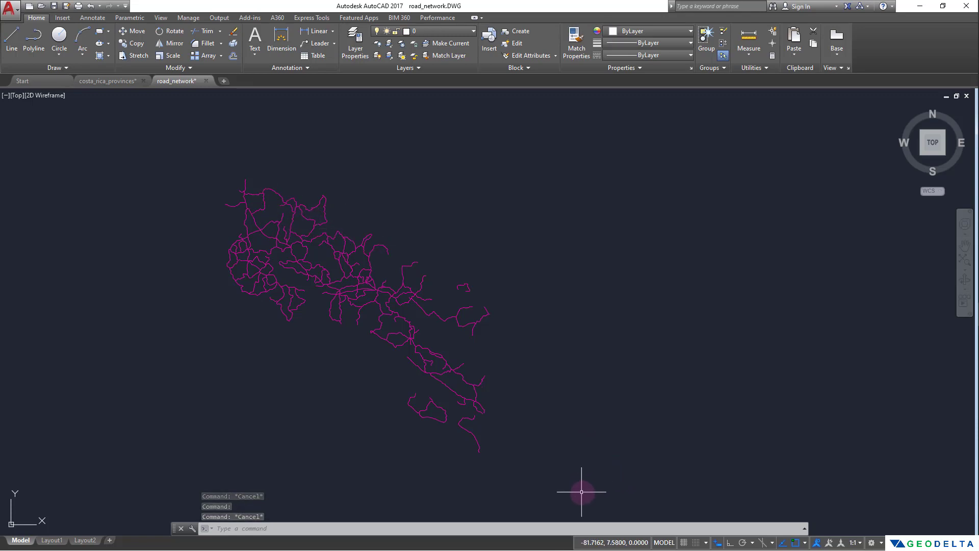
{"action": "left_click", "coordinate": [604, 488]}
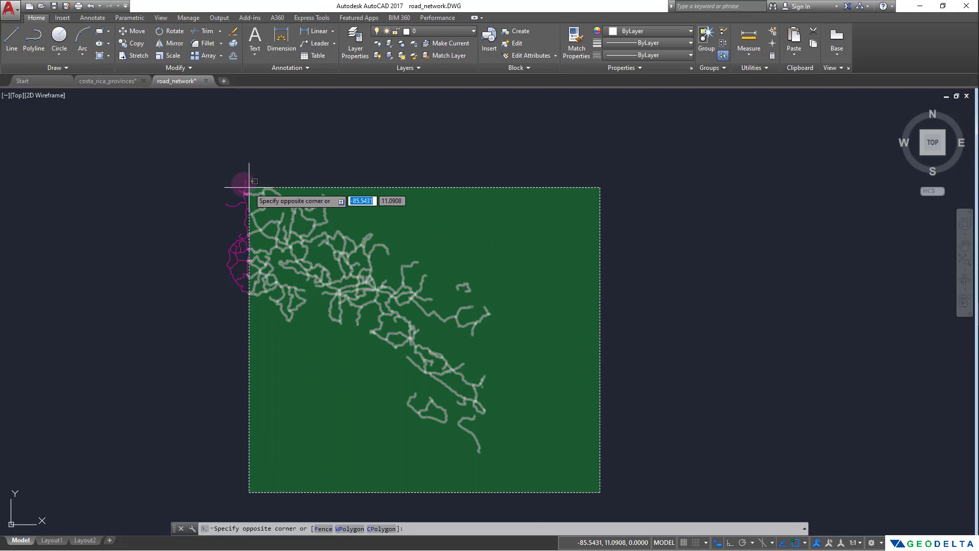
Window-select all 278 road lines, copy them, and go to costa_rica_provinces
{"action": "left_click", "coordinate": [199, 166]}
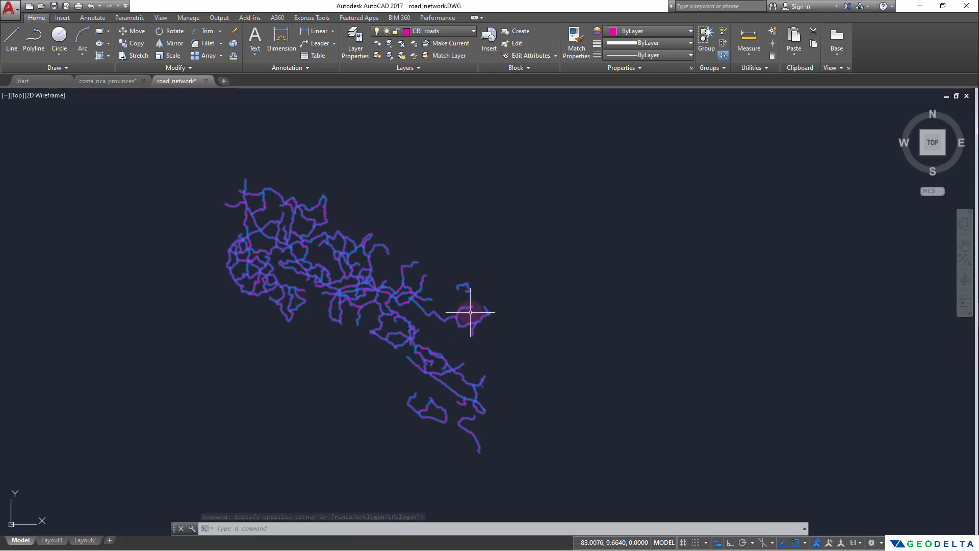
{"action": "key", "text": "ctrl+c"}
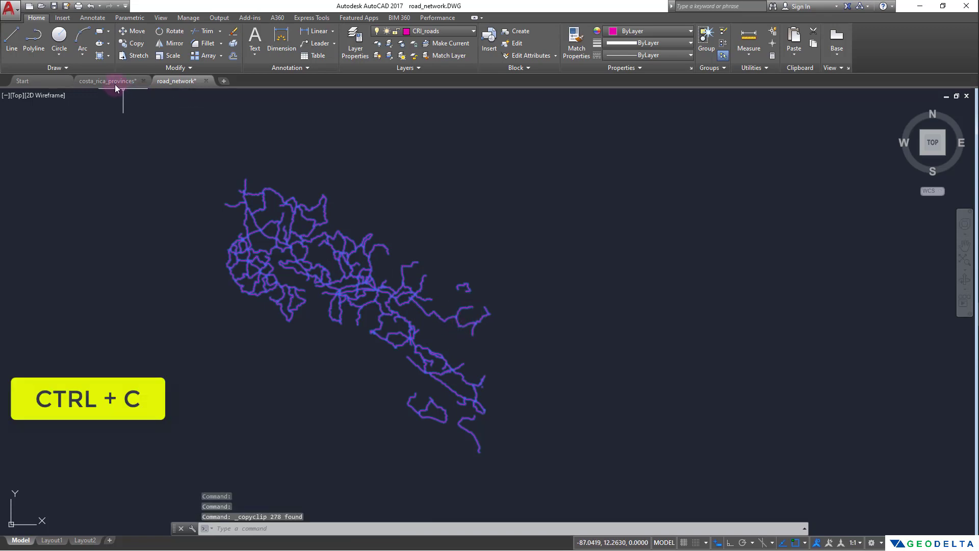
{"action": "left_click", "coordinate": [108, 80]}
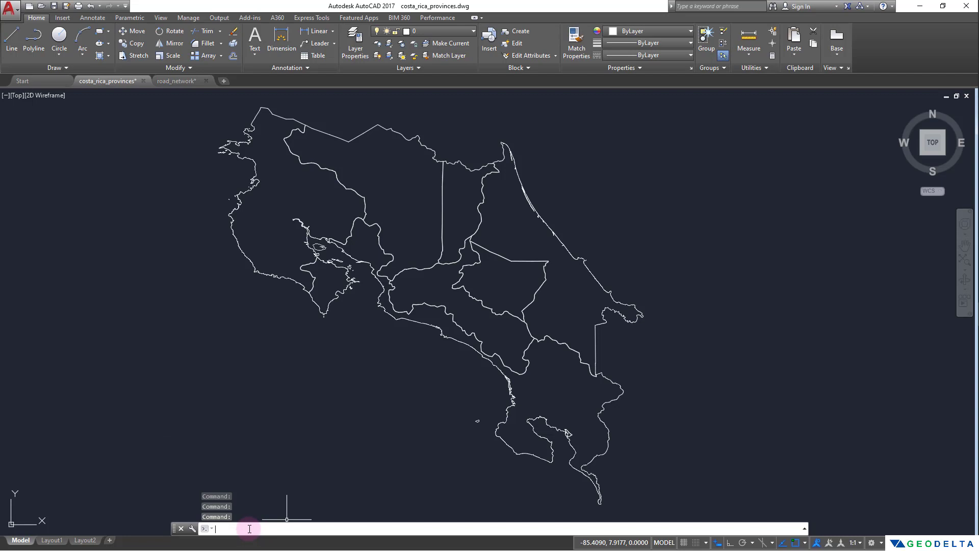
Paste the roads at original coordinates with PASTEORIG, then return to road_network
{"action": "type", "text": "paste"}
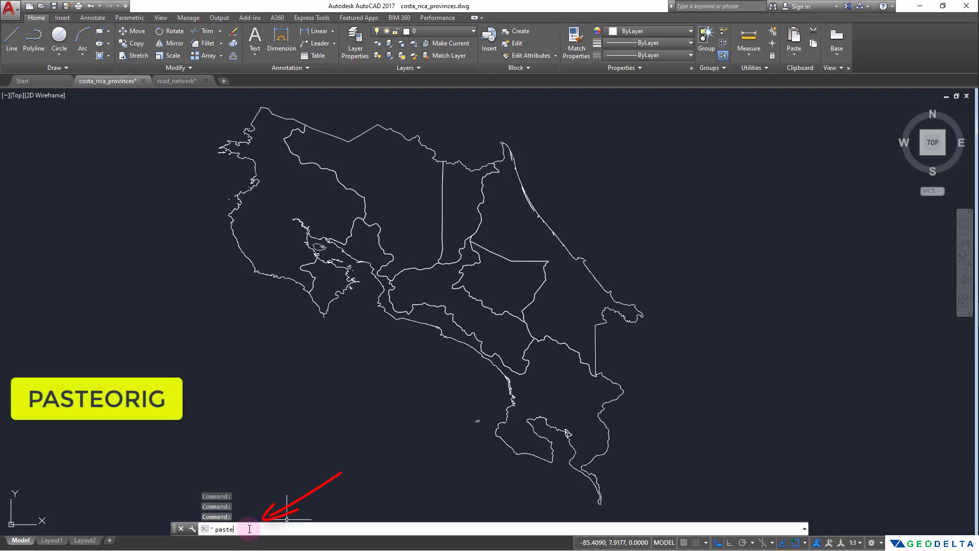
{"action": "type", "text": "ori"}
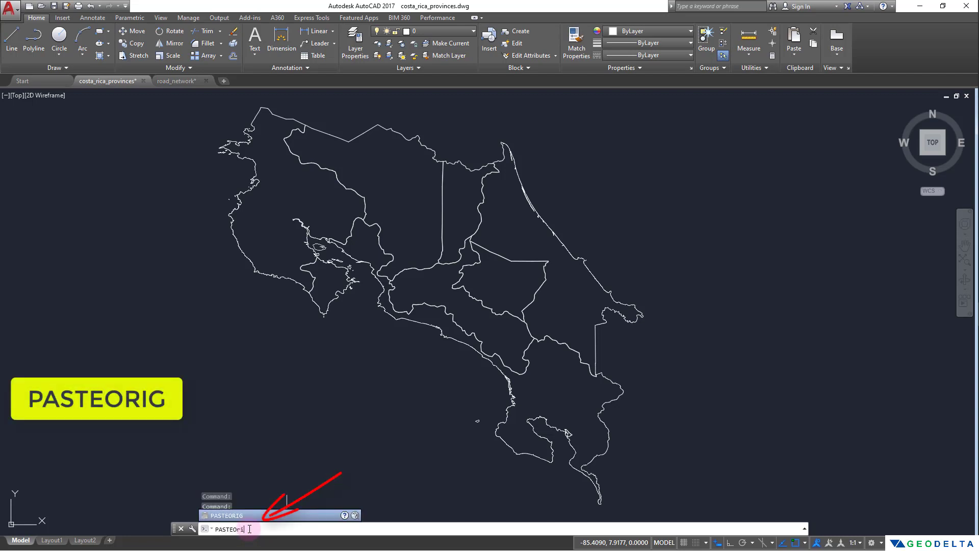
{"action": "type", "text": "G"}
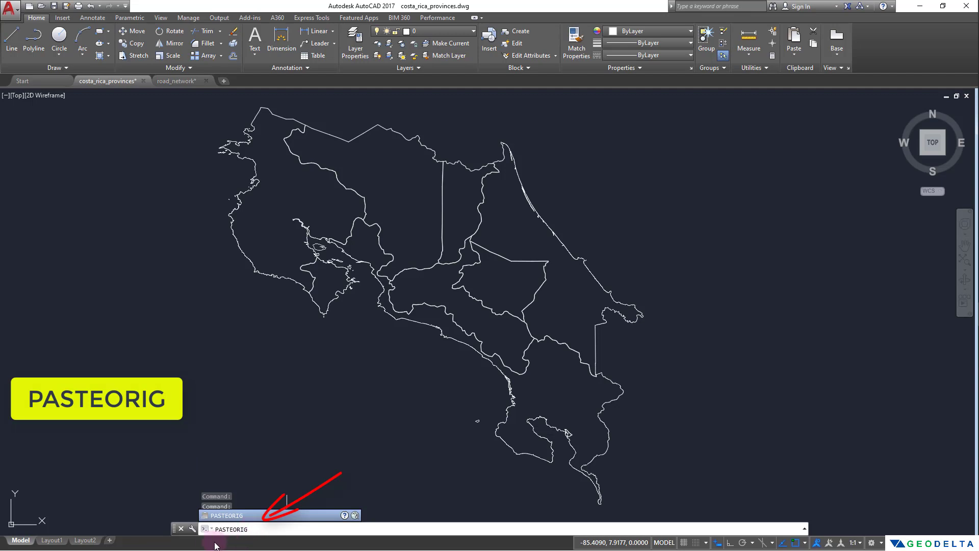
{"action": "key", "text": "Return"}
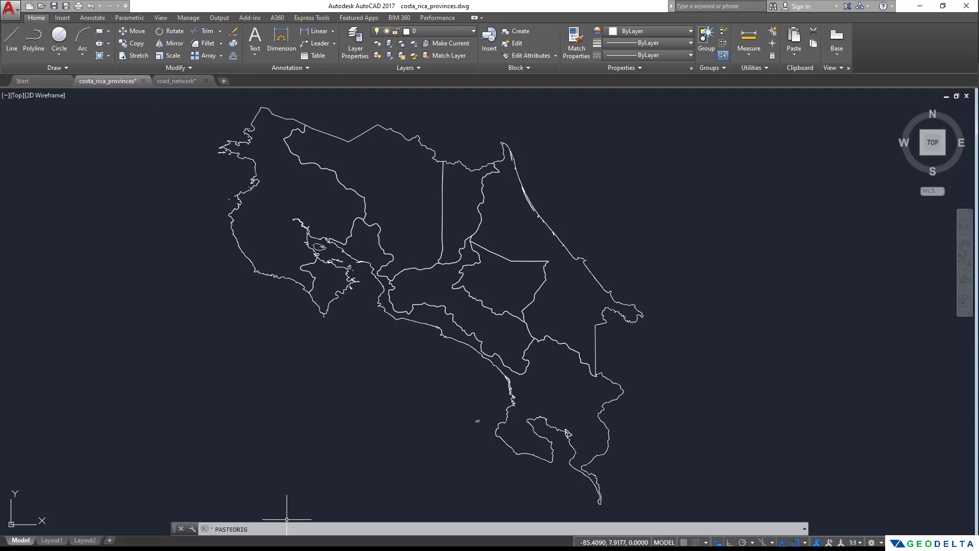
{"action": "mouse_move", "coordinate": [176, 81]}
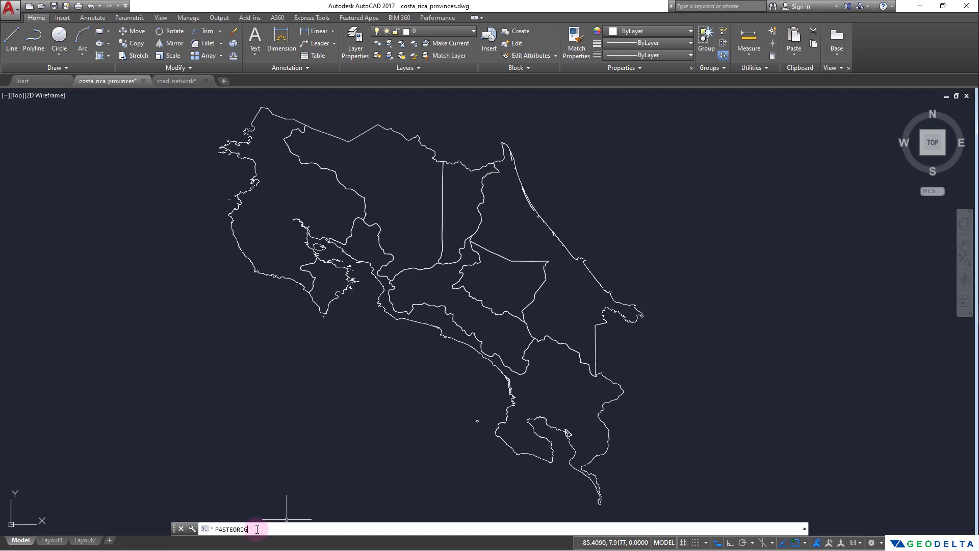
{"action": "key", "text": "Return"}
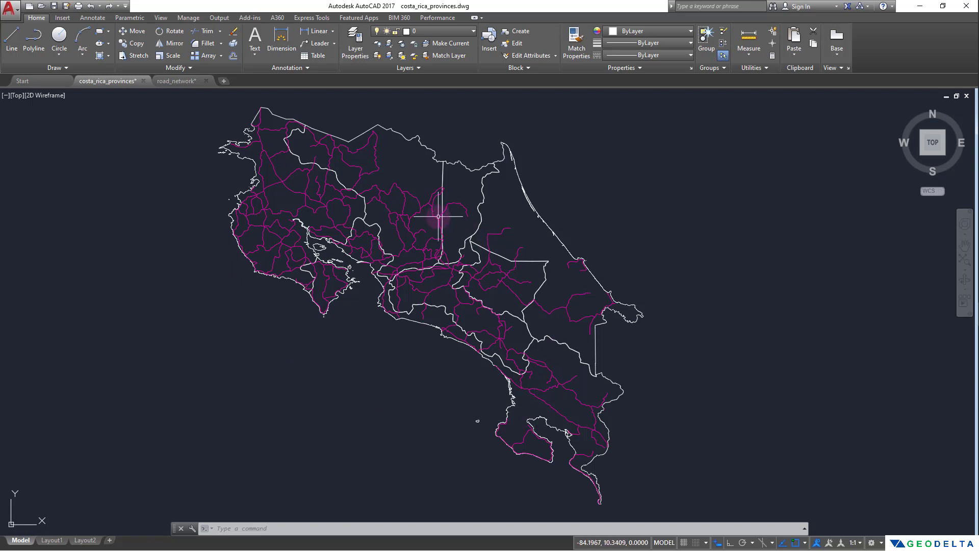
{"action": "key", "text": "ctrl+Tab"}
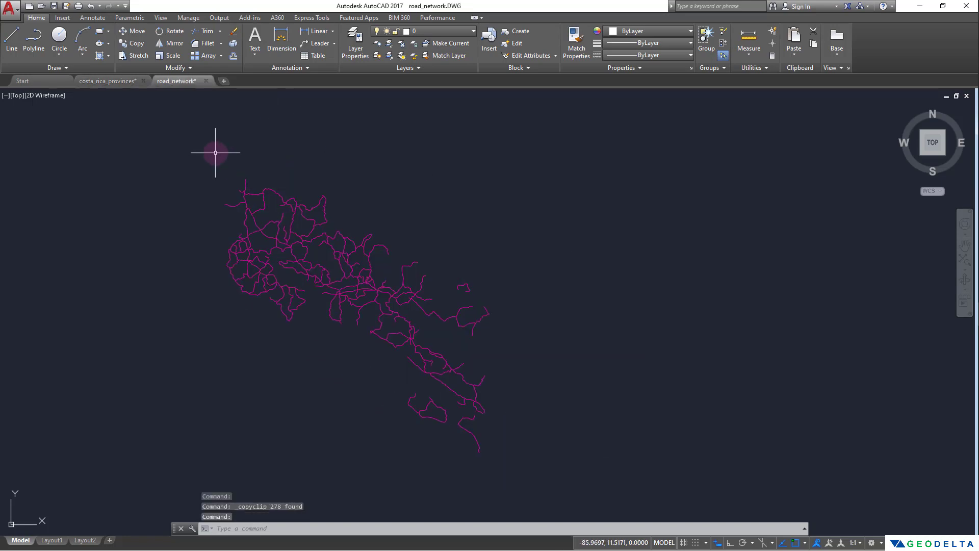
Erase the southeastern roads with a crossing window and recentre the remaining northwestern network
{"action": "key", "text": "Escape"}
{"action": "left_click", "coordinate": [169, 137]}
{"action": "key", "text": "Escape"}
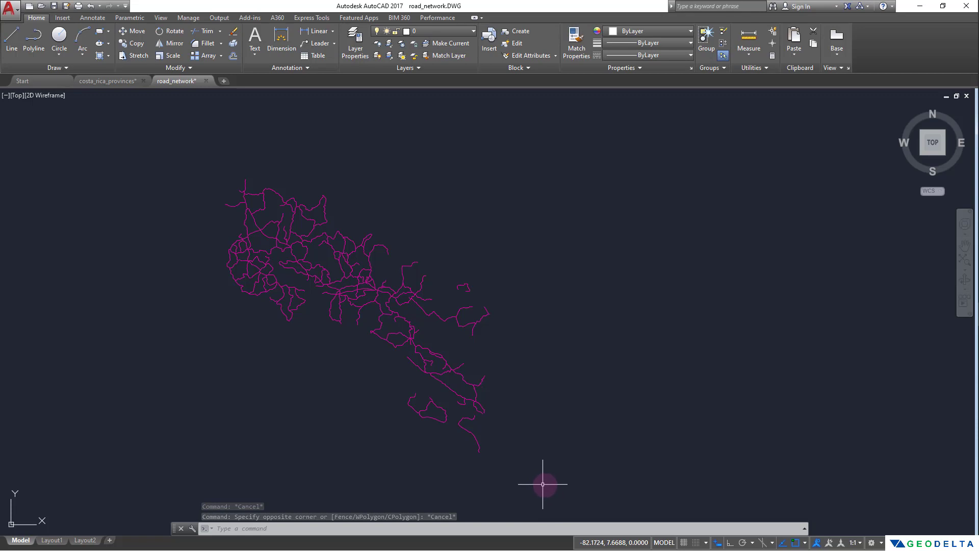
{"action": "left_click", "coordinate": [477, 453]}
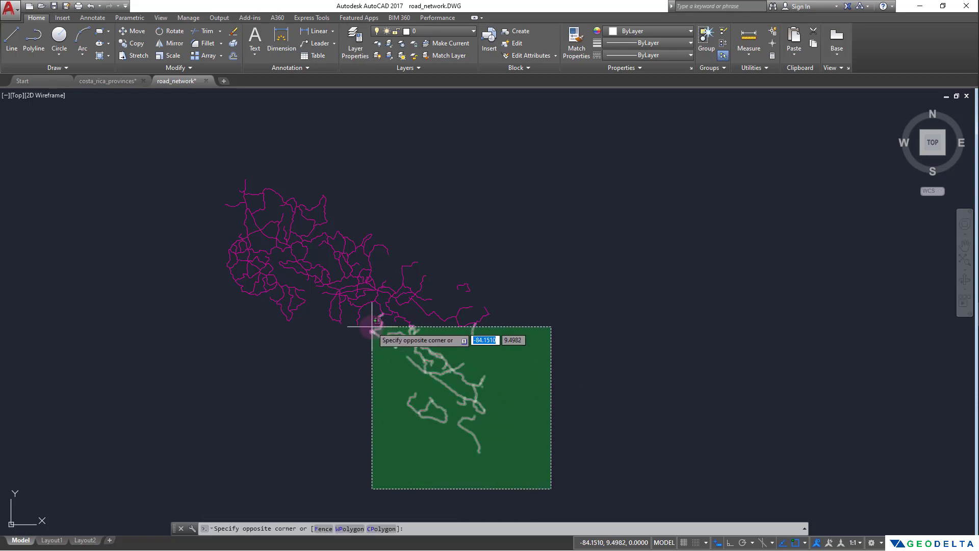
{"action": "left_click", "coordinate": [381, 257]}
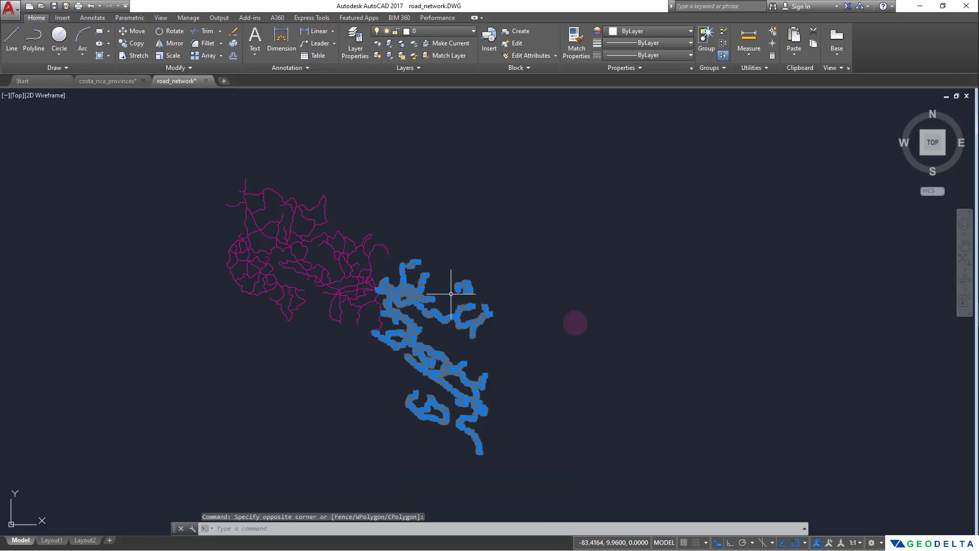
{"action": "mouse_move", "coordinate": [475, 325]}
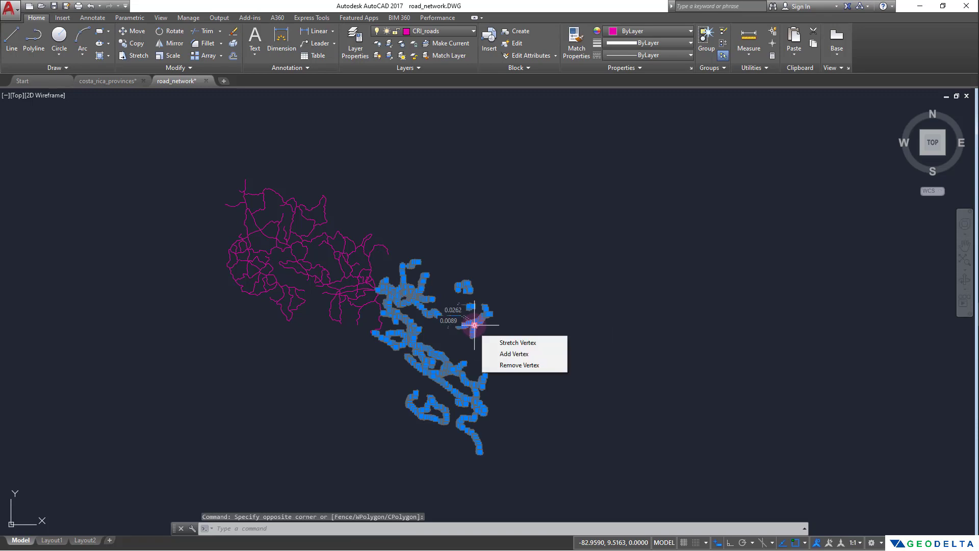
{"action": "key", "text": "Delete"}
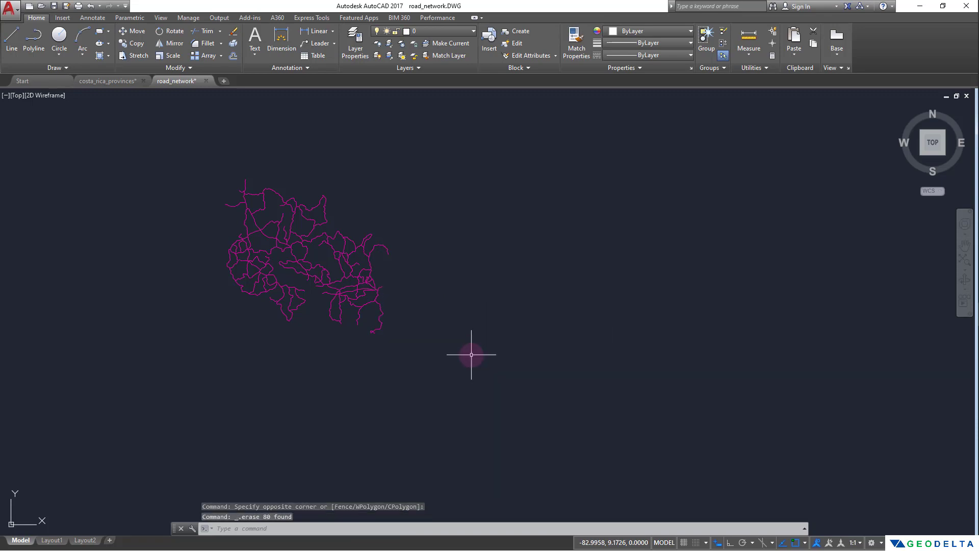
{"action": "scroll", "coordinate": [334, 295], "scroll_direction": "up", "scroll_amount": 2}
{"action": "left_click_drag", "start_coordinate": [335, 292], "coordinate": [411, 375]}
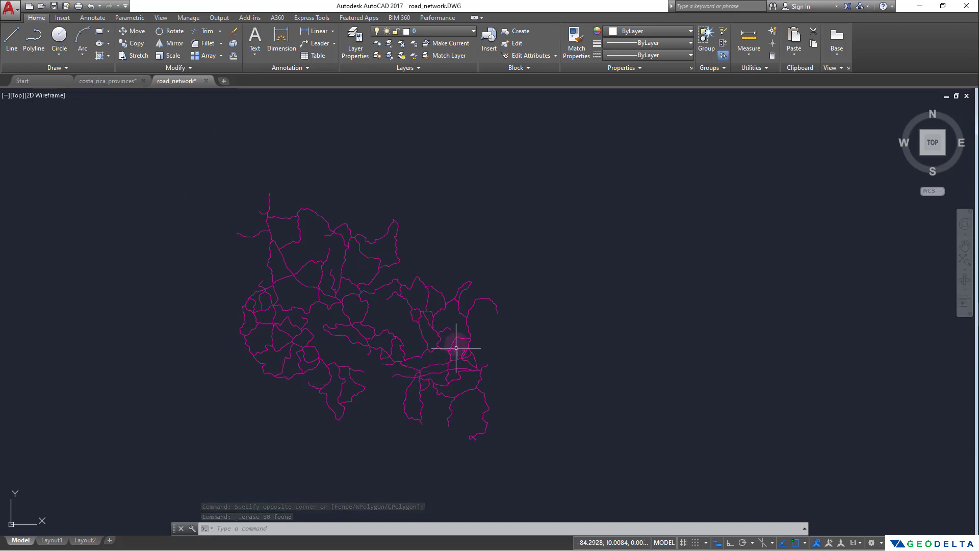
{"action": "left_click_drag", "start_coordinate": [404, 362], "coordinate": [409, 295]}
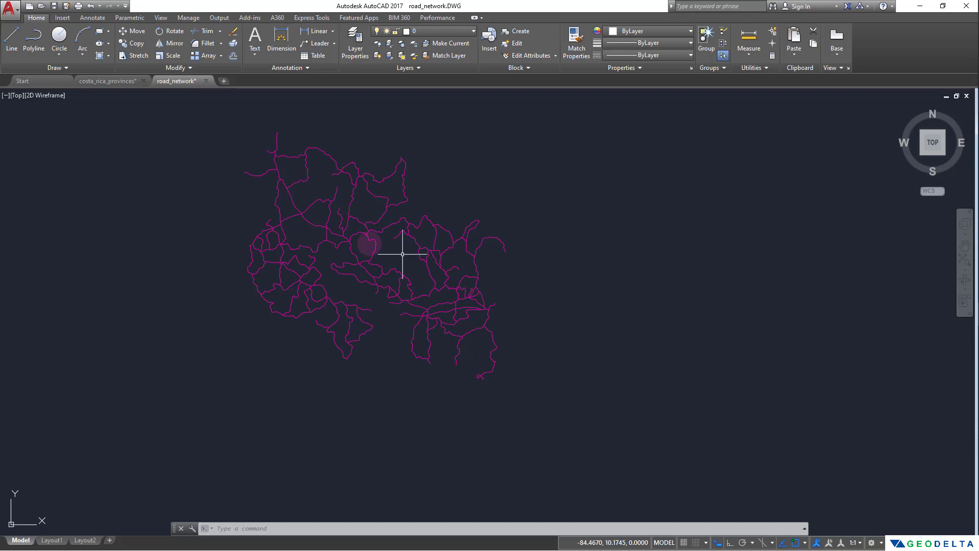
Save the drawing as road_network_r1.dwg in AutoCAD 2010/LT2010 format
{"action": "left_click", "coordinate": [12, 15]}
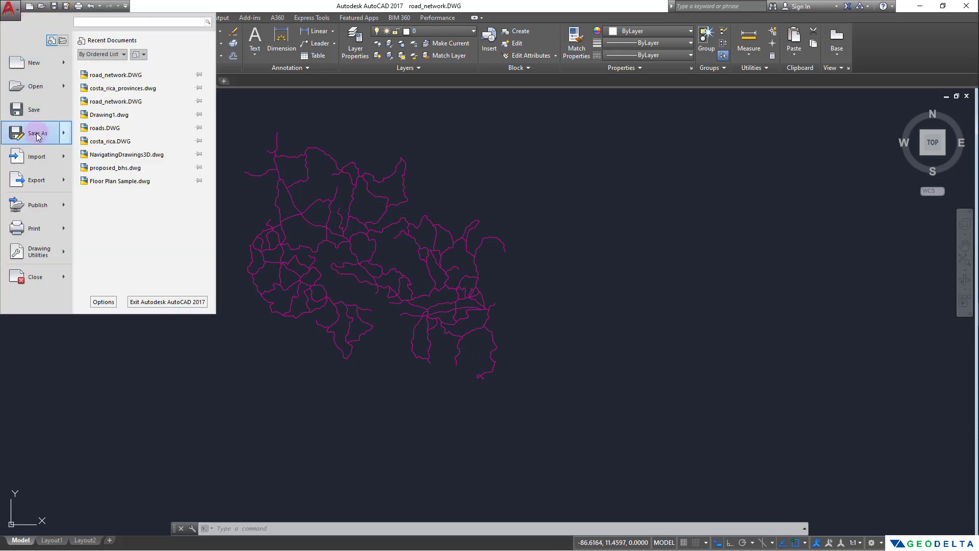
{"action": "left_click", "coordinate": [14, 12]}
{"action": "left_click", "coordinate": [18, 14]}
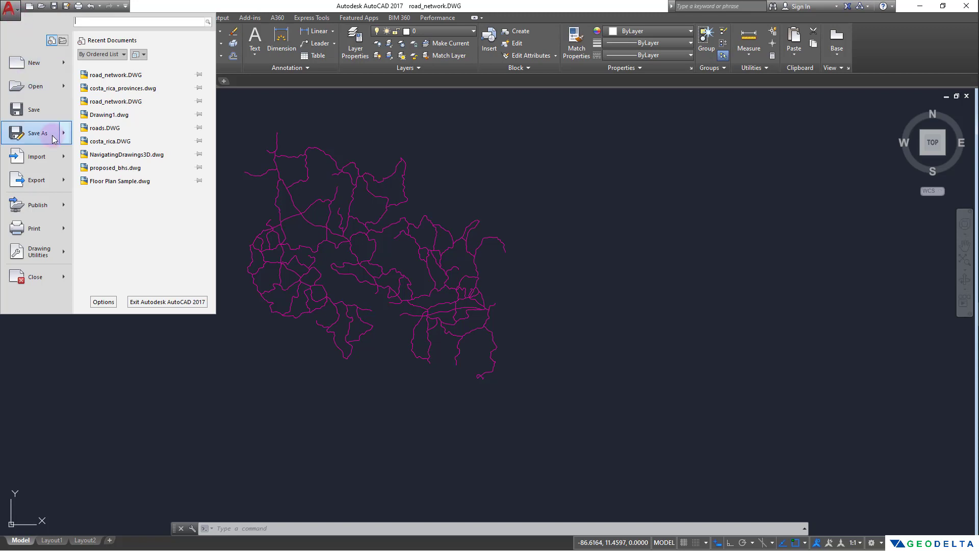
{"action": "mouse_move", "coordinate": [55, 138]}
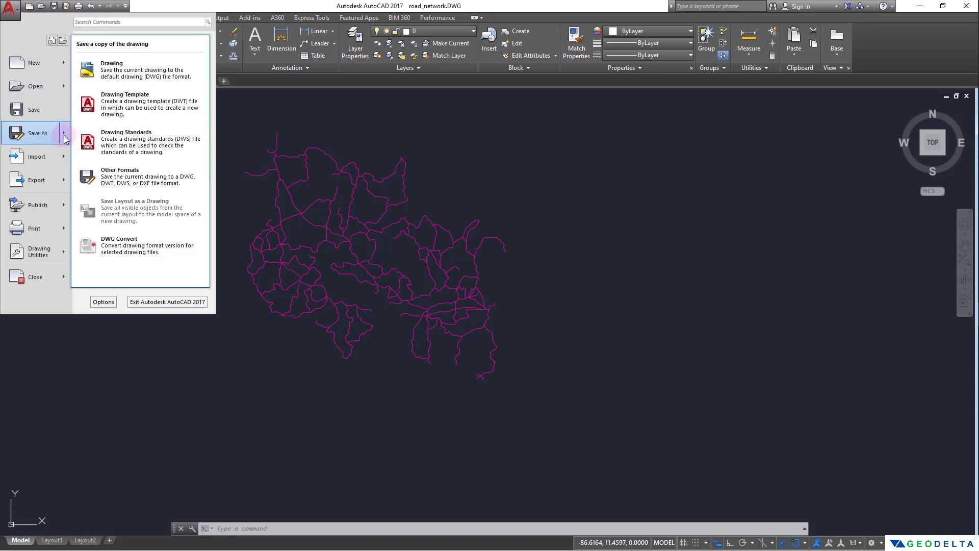
{"action": "left_click", "coordinate": [41, 132]}
{"action": "left_click", "coordinate": [278, 432]}
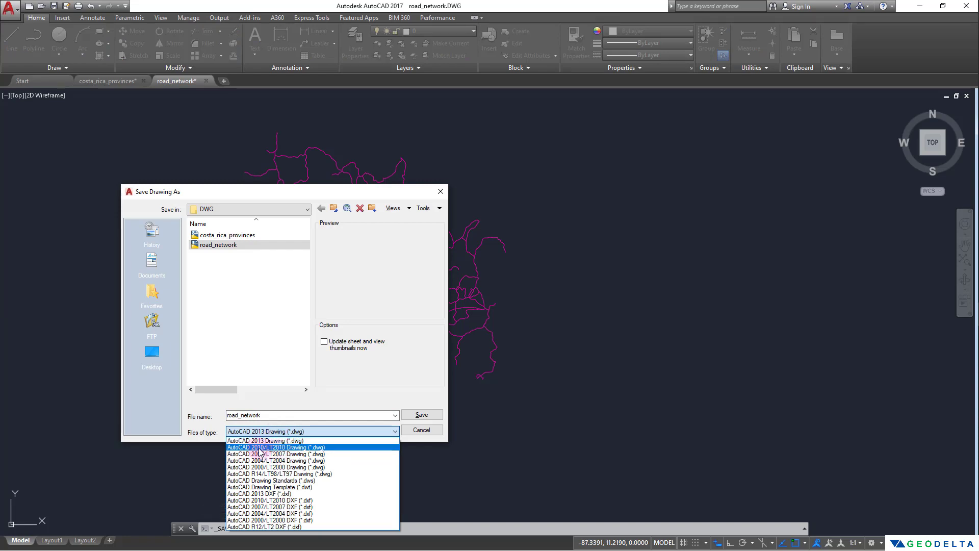
{"action": "left_click", "coordinate": [259, 448]}
{"action": "left_click", "coordinate": [261, 414]}
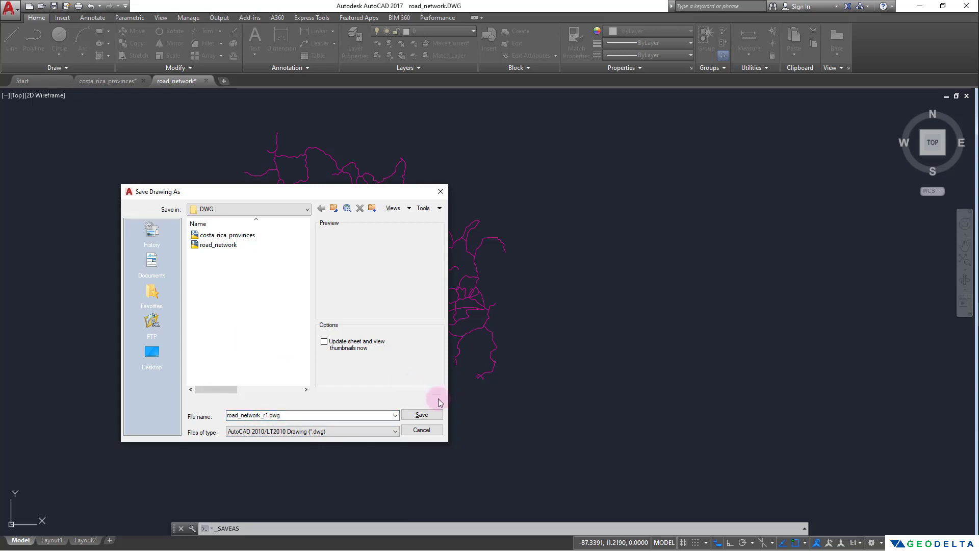
{"action": "left_click", "coordinate": [422, 415]}
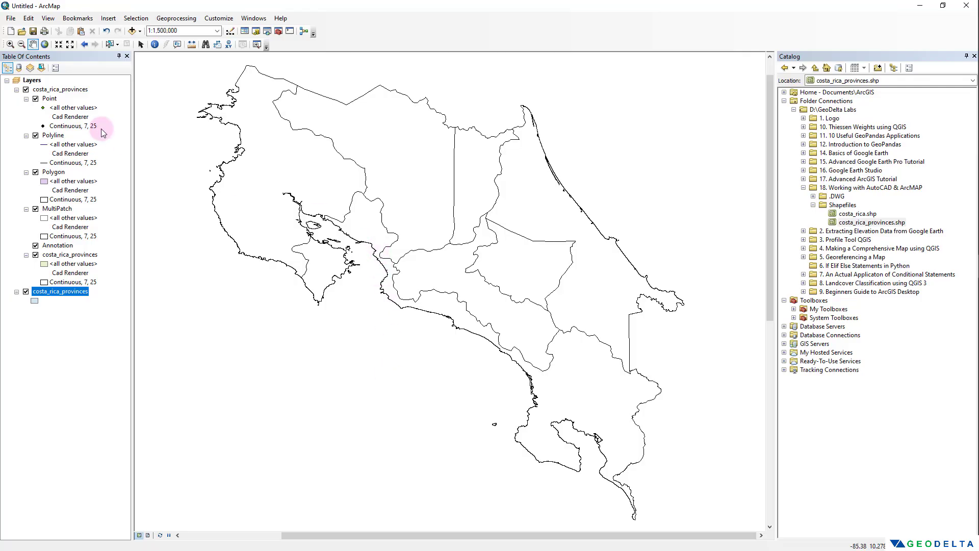
Remove the costa_rica_provinces CAD group layer from the map
{"action": "left_click", "coordinate": [59, 90]}
{"action": "right_click", "coordinate": [59, 91]}
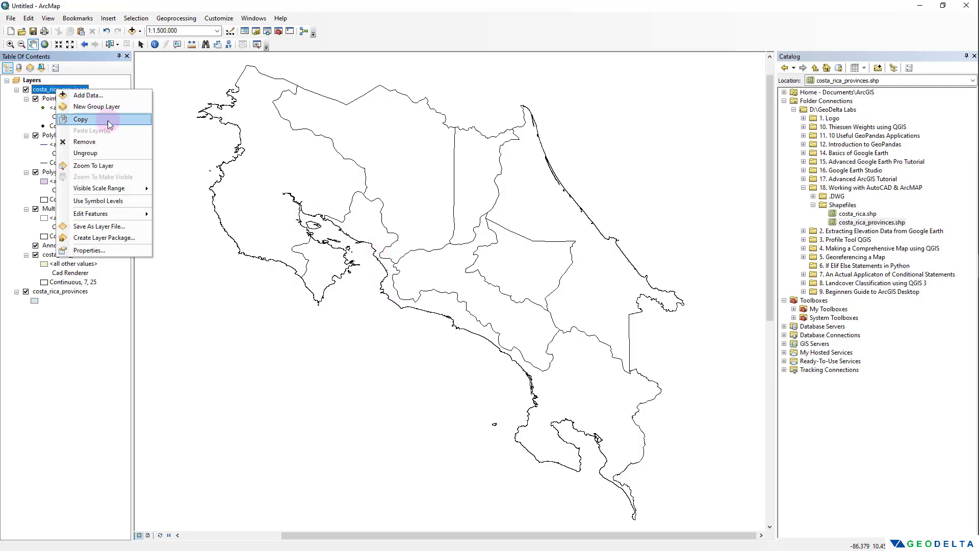
{"action": "left_click", "coordinate": [112, 142]}
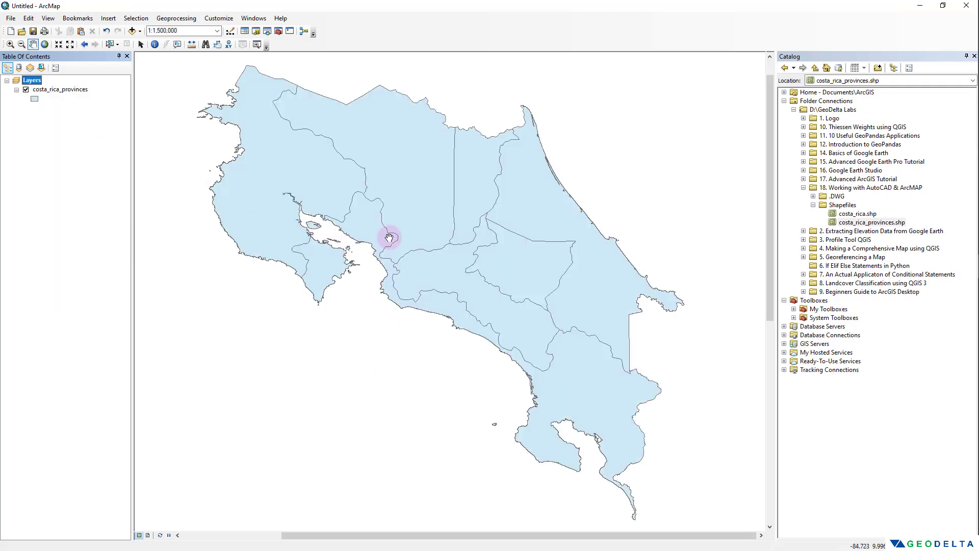
Add road_network_r1.dwg from the GeoDelta Labs AutoCAD & ArcMAP lab .DWG folder
{"action": "left_click", "coordinate": [132, 32]}
{"action": "left_click", "coordinate": [491, 213]}
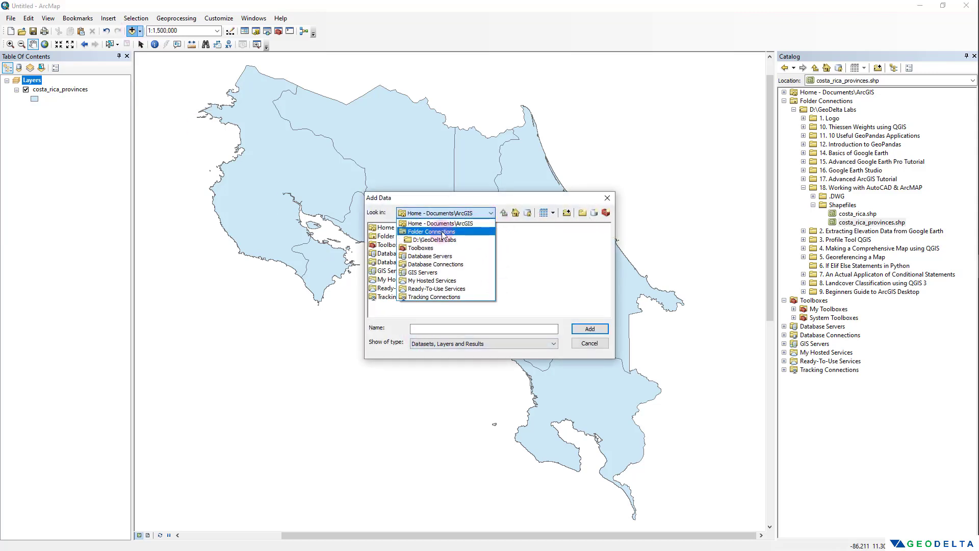
{"action": "left_click", "coordinate": [439, 239]}
{"action": "double_click", "coordinate": [422, 297]}
{"action": "double_click", "coordinate": [388, 228]}
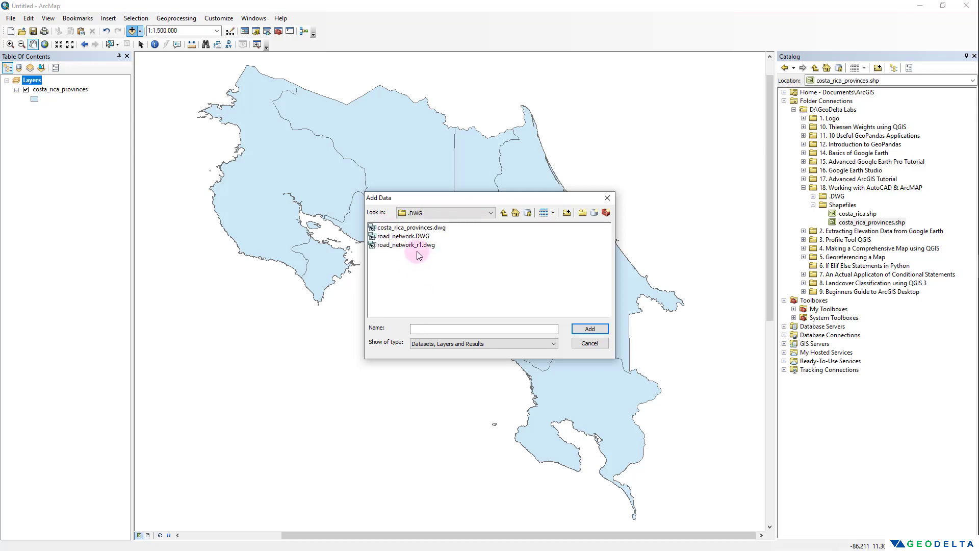
{"action": "left_click", "coordinate": [406, 247]}
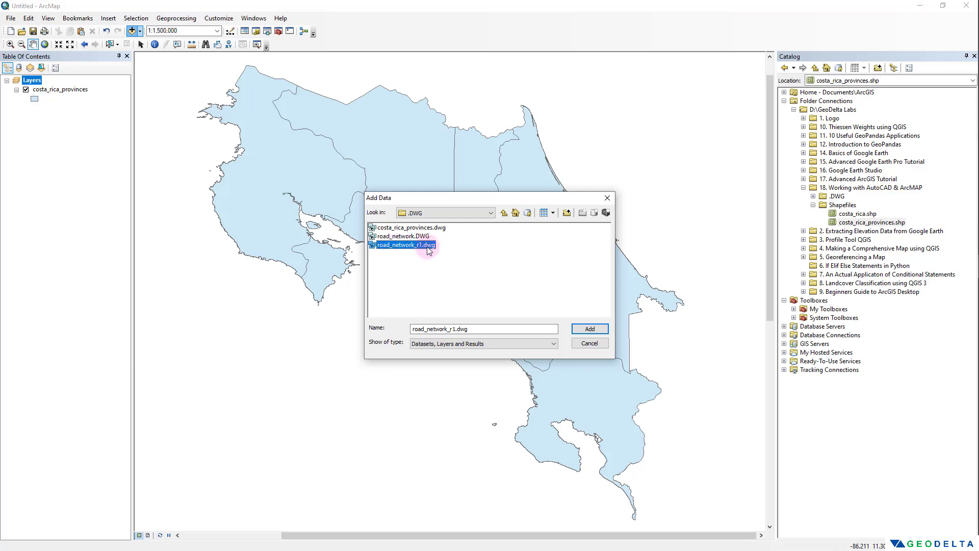
{"action": "left_click", "coordinate": [593, 330]}
{"action": "left_click", "coordinate": [590, 329]}
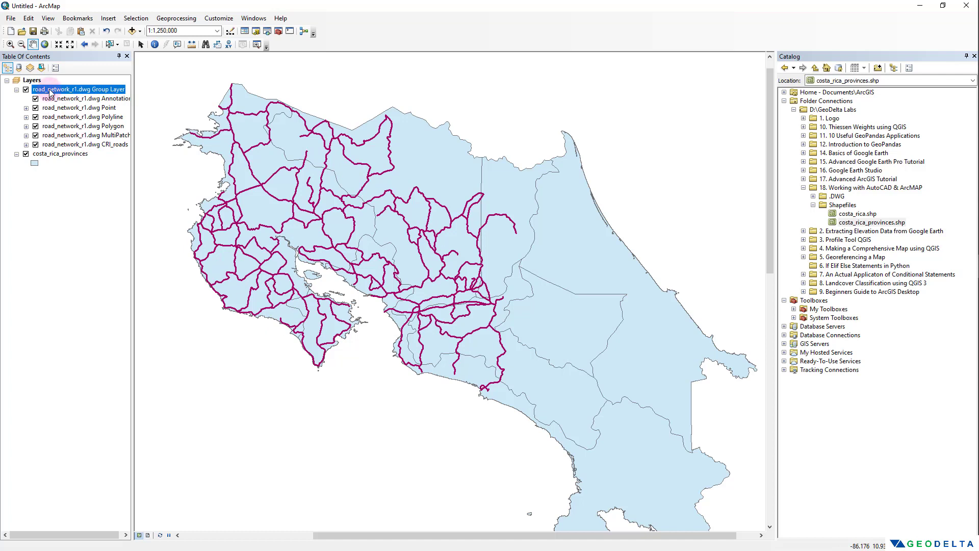
{"action": "left_click", "coordinate": [87, 100]}
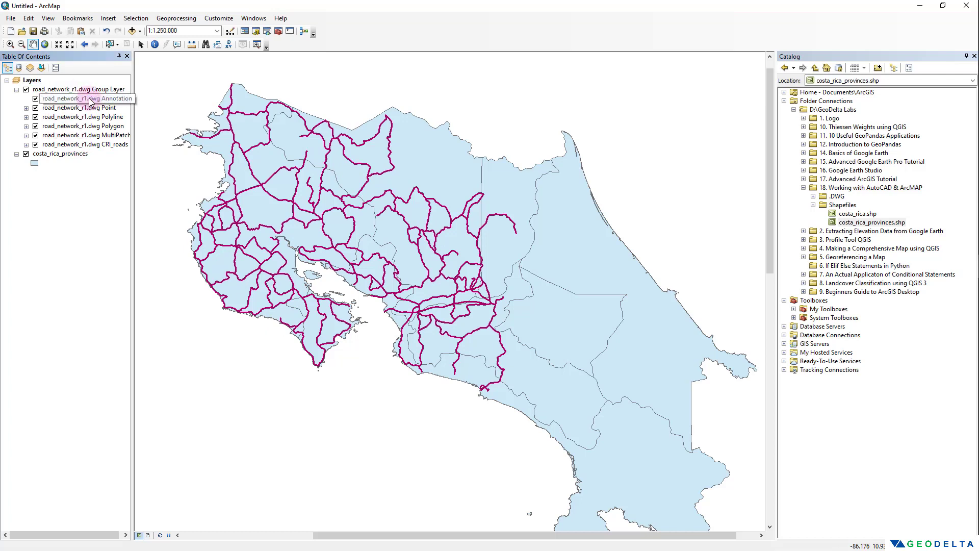
{"action": "left_click", "coordinate": [68, 100]}
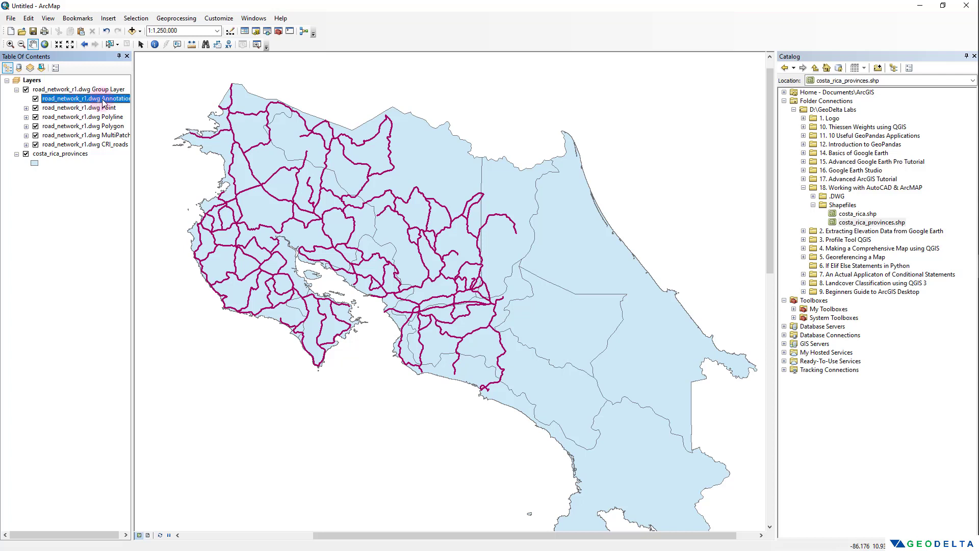
{"action": "left_click", "coordinate": [114, 126]}
{"action": "left_click", "coordinate": [117, 135]}
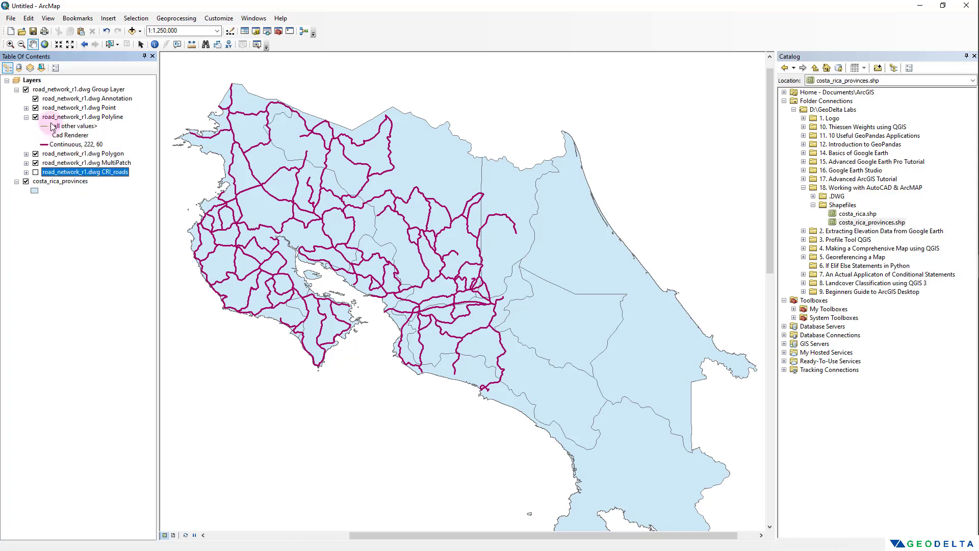
{"action": "left_click", "coordinate": [44, 118]}
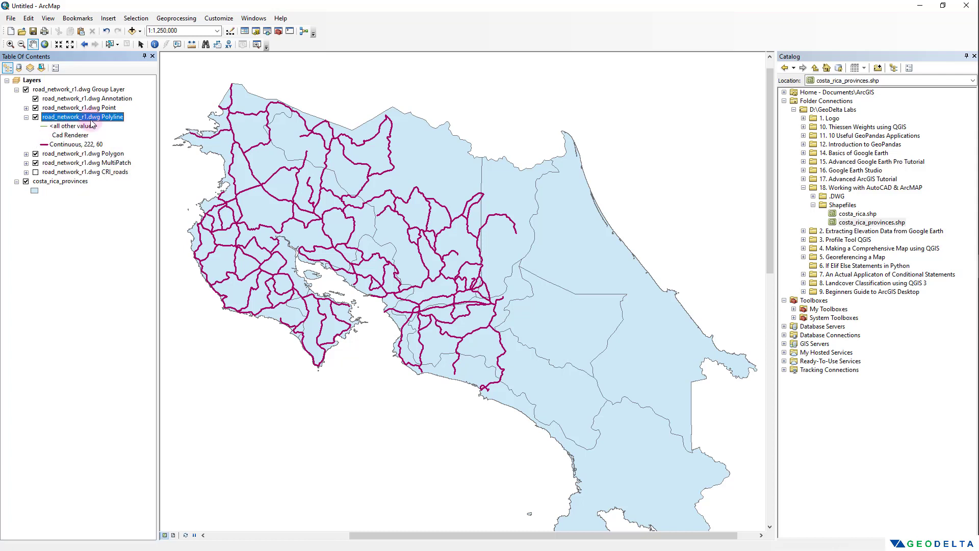
{"action": "left_click", "coordinate": [35, 117]}
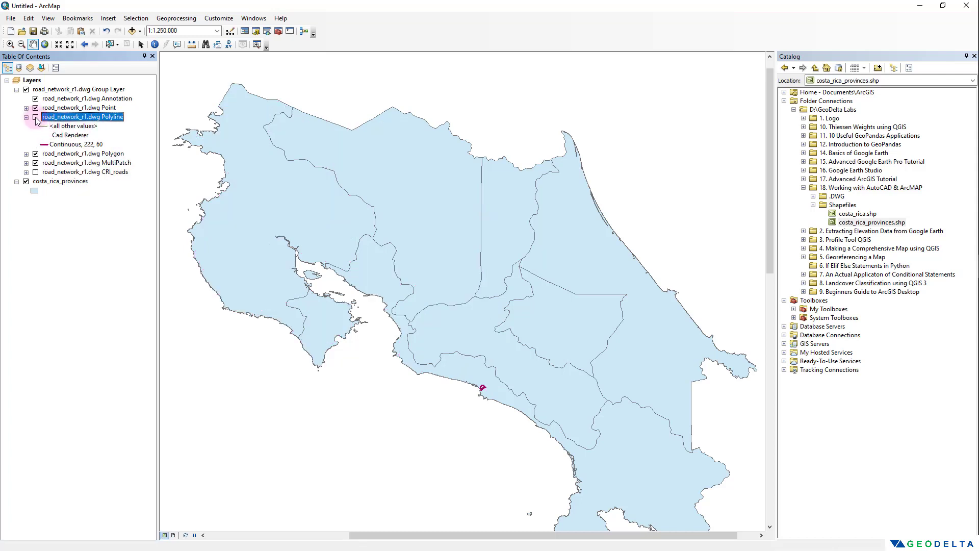
{"action": "left_click", "coordinate": [36, 117]}
{"action": "left_click", "coordinate": [35, 108]}
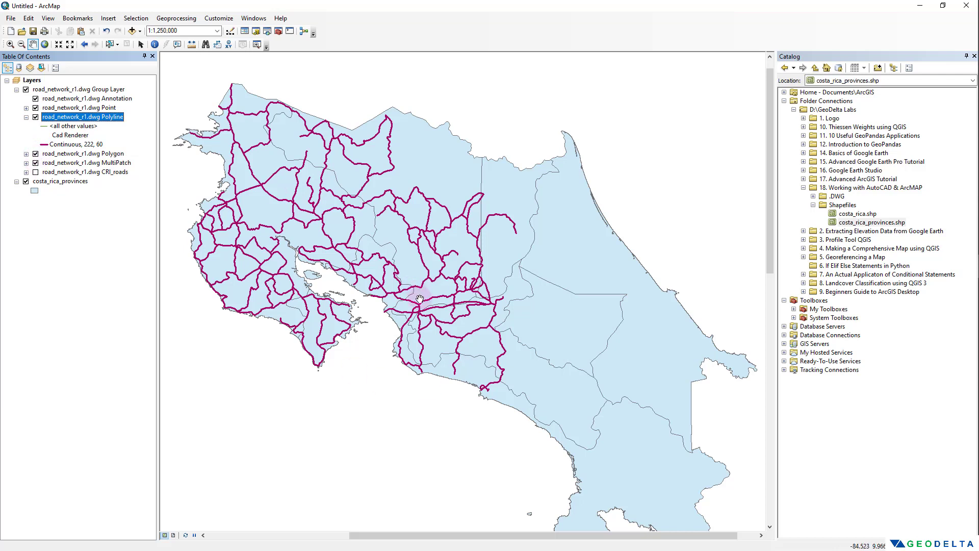
{"action": "key", "text": "Up"}
{"action": "key", "text": "Up"}
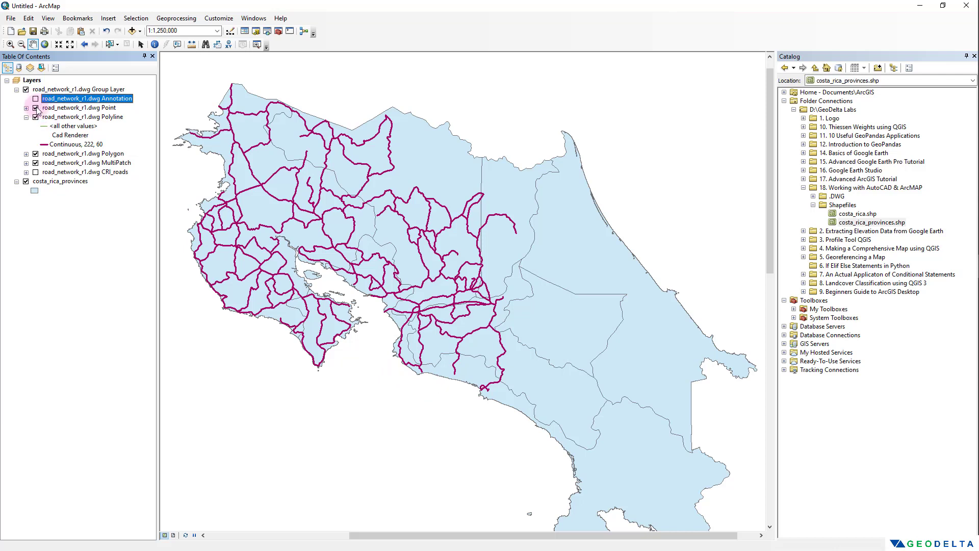
{"action": "left_click", "coordinate": [26, 108]}
{"action": "left_click", "coordinate": [69, 107]}
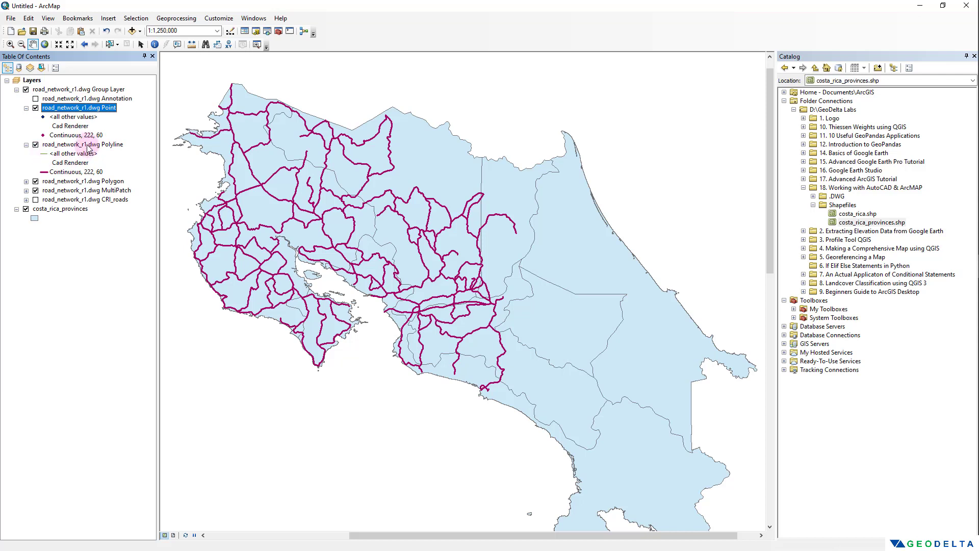
{"action": "left_click", "coordinate": [89, 146]}
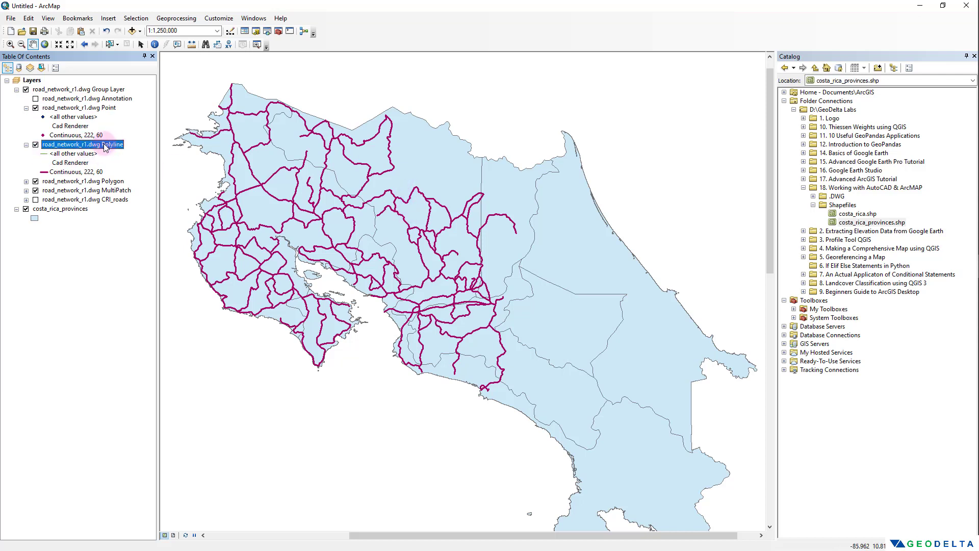
{"action": "left_click", "coordinate": [26, 181]}
{"action": "left_click", "coordinate": [89, 182]}
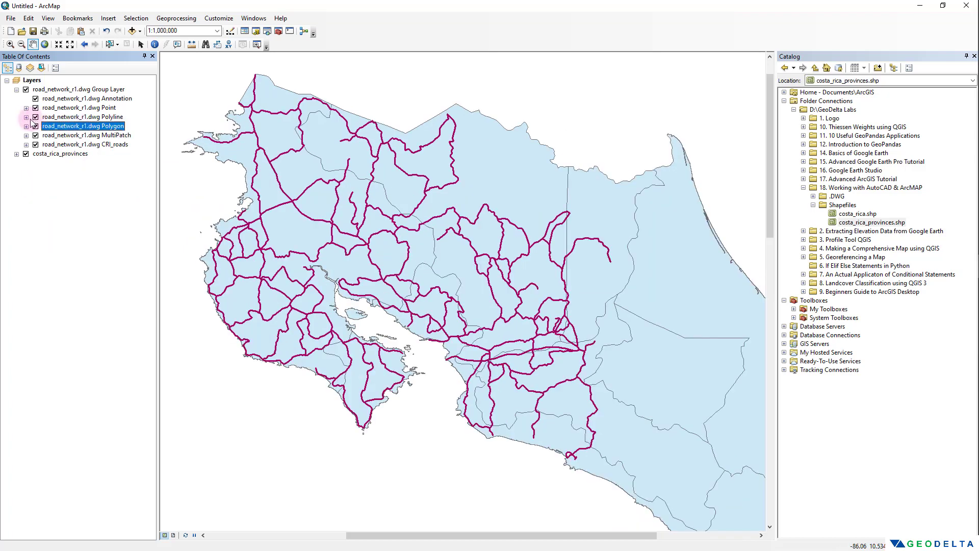
{"action": "left_click", "coordinate": [26, 116]}
{"action": "left_click", "coordinate": [73, 117]}
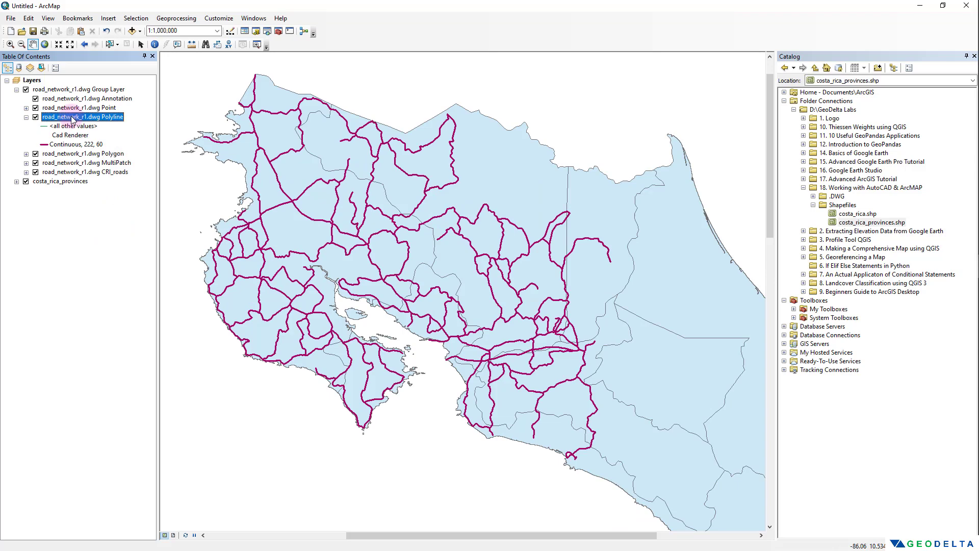
{"action": "right_click", "coordinate": [72, 121]}
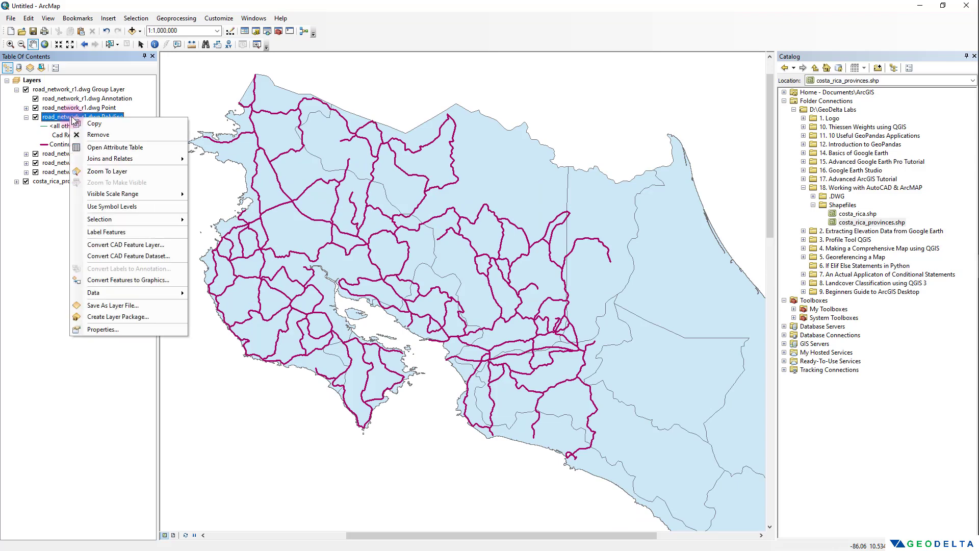
{"action": "left_click", "coordinate": [104, 329]}
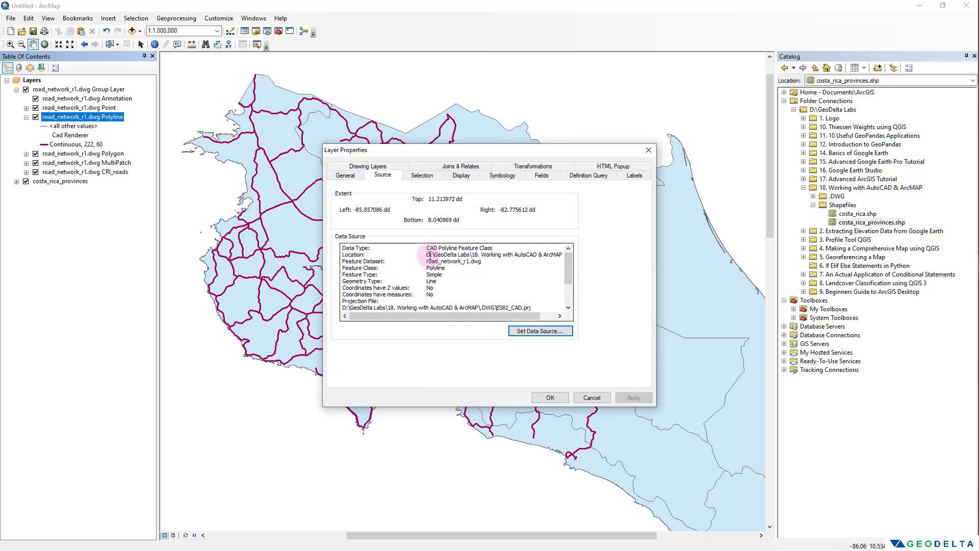
{"action": "left_click_drag", "start_coordinate": [343, 248], "coordinate": [563, 249]}
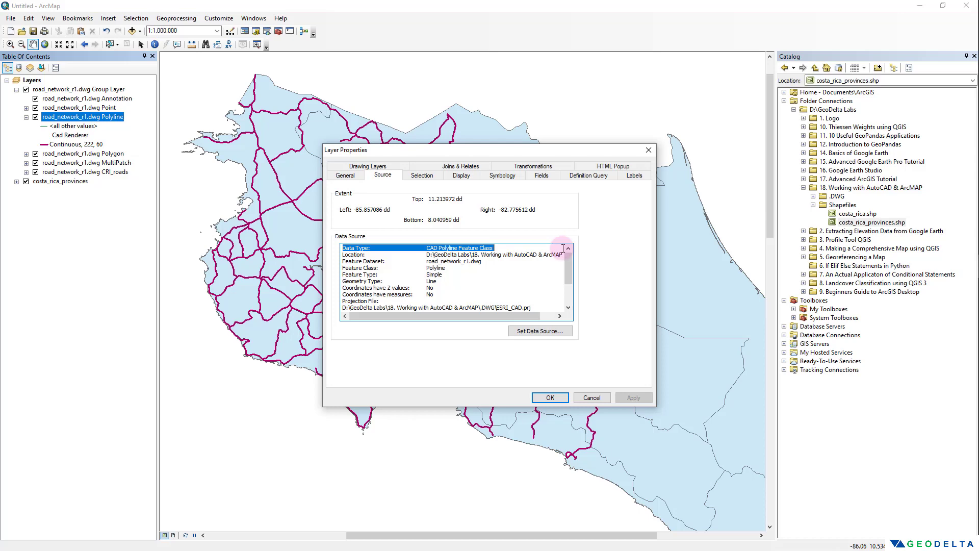
{"action": "left_click", "coordinate": [648, 150]}
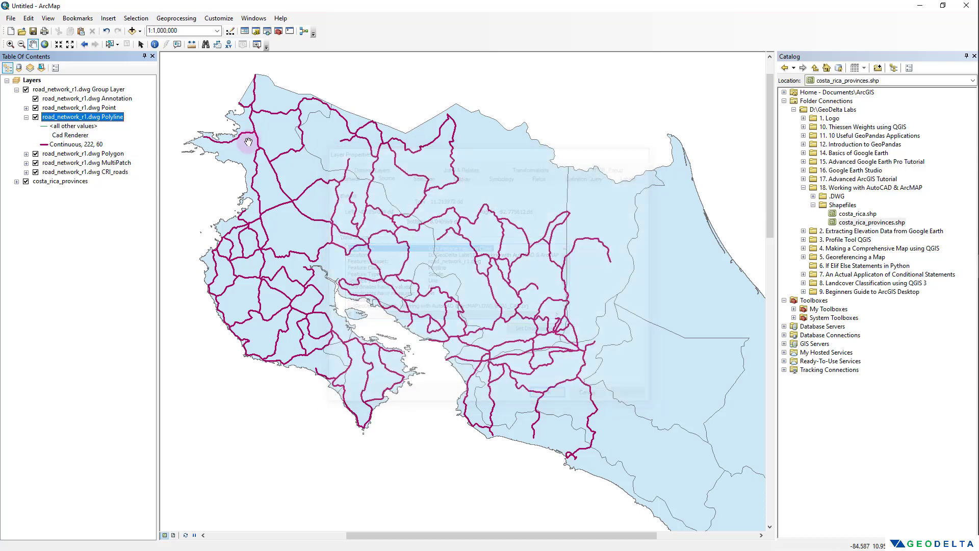
{"action": "right_click", "coordinate": [87, 118]}
Export the Polyline sublayer's road features, choosing the Shapefiles folder as the output location
{"action": "mouse_move", "coordinate": [149, 291]}
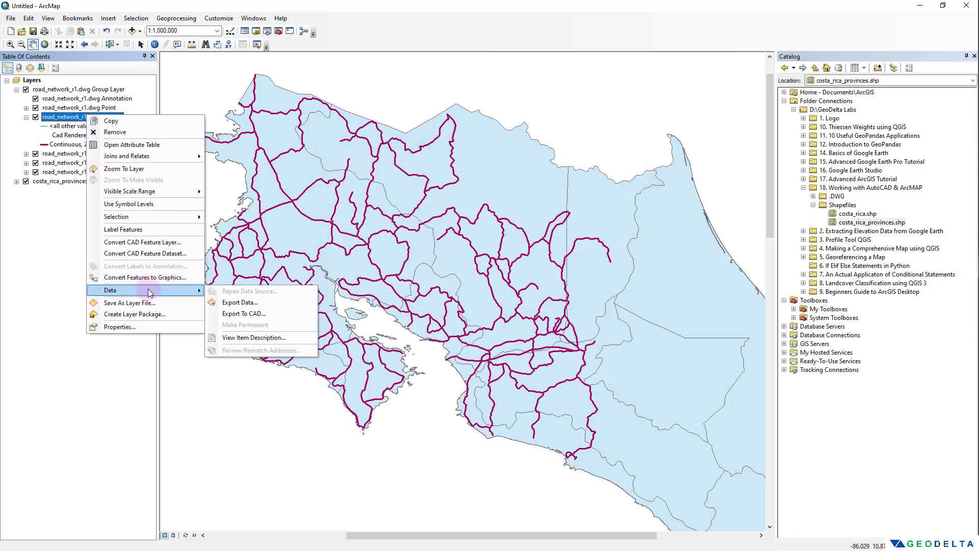
{"action": "left_click", "coordinate": [81, 119]}
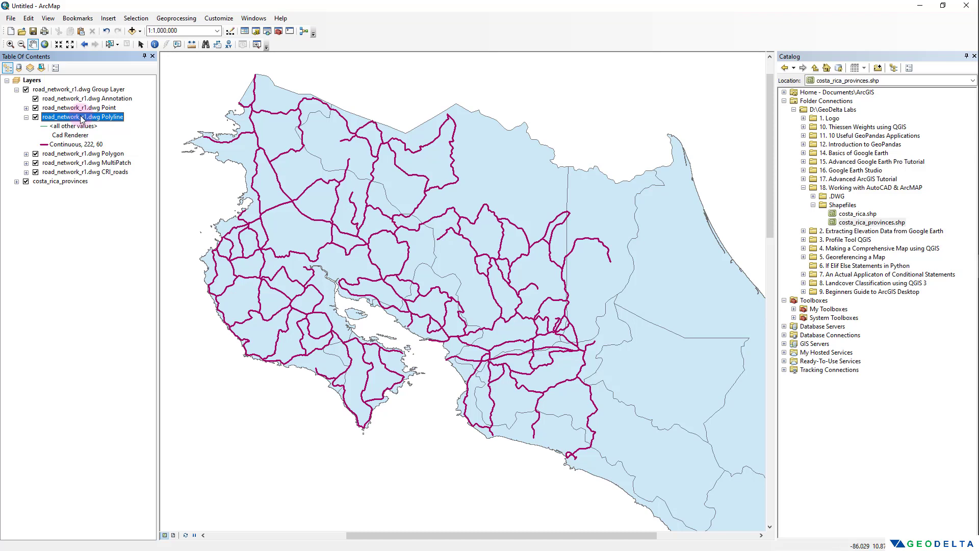
{"action": "right_click", "coordinate": [82, 118]}
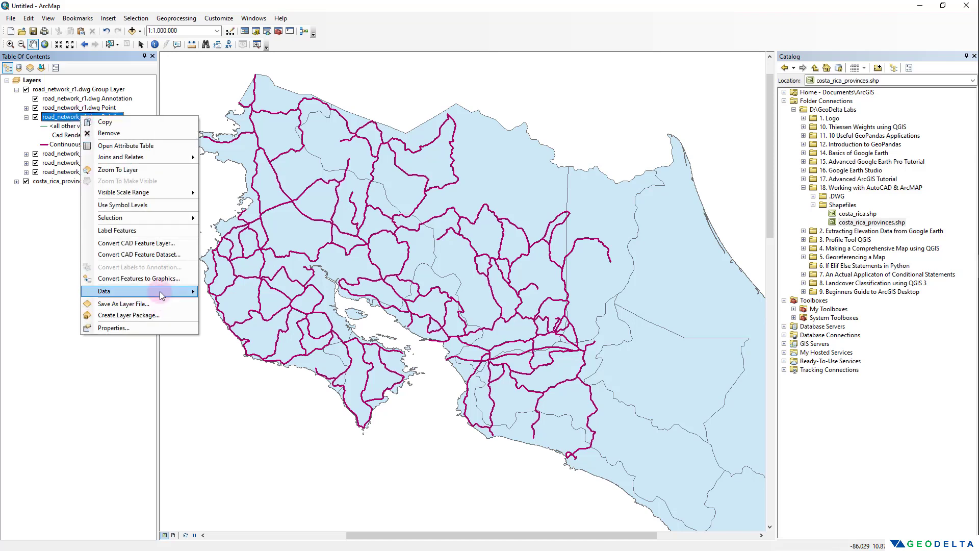
{"action": "mouse_move", "coordinate": [159, 291]}
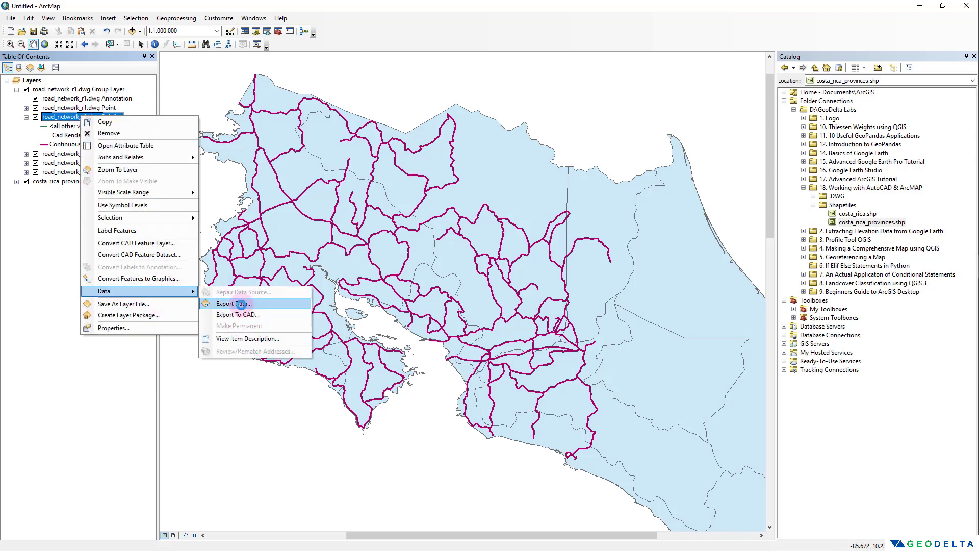
{"action": "left_click", "coordinate": [243, 309]}
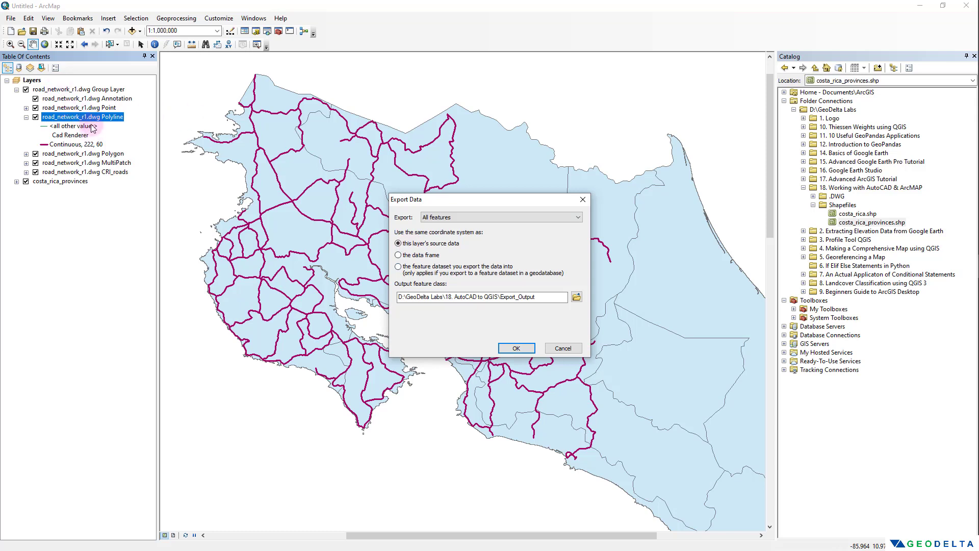
{"action": "left_click_drag", "start_coordinate": [536, 296], "coordinate": [515, 296]}
{"action": "left_click", "coordinate": [576, 296]}
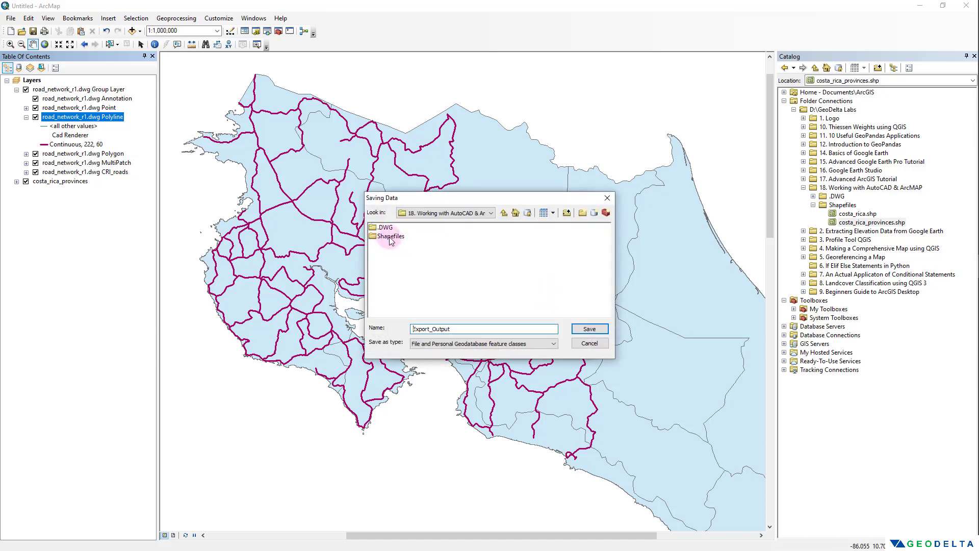
{"action": "double_click", "coordinate": [390, 238]}
Name the output road_network.shp as a Shapefile, run the export and add it to the map
{"action": "left_click", "coordinate": [451, 329]}
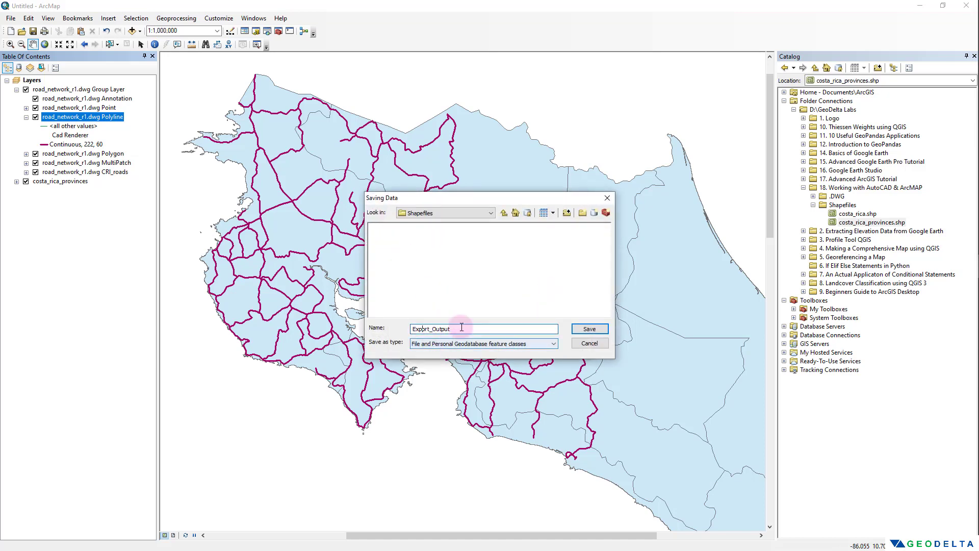
{"action": "left_click_drag", "start_coordinate": [456, 328], "coordinate": [341, 331]}
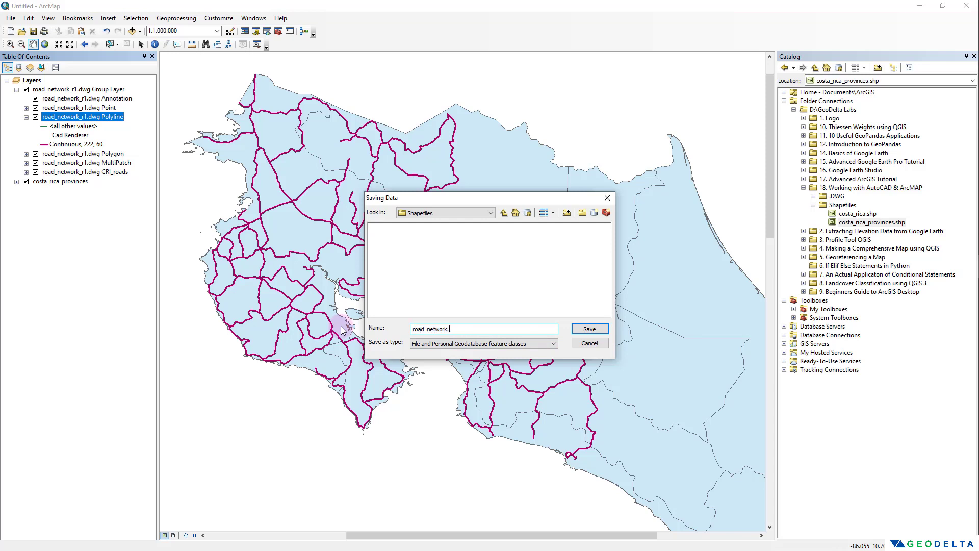
{"action": "left_click", "coordinate": [453, 344]}
{"action": "left_click", "coordinate": [457, 360]}
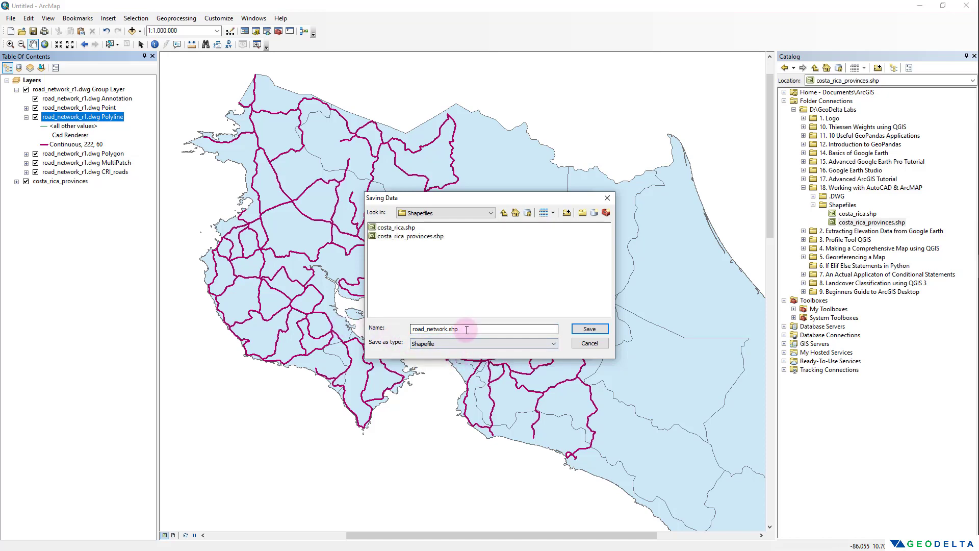
{"action": "left_click", "coordinate": [590, 329]}
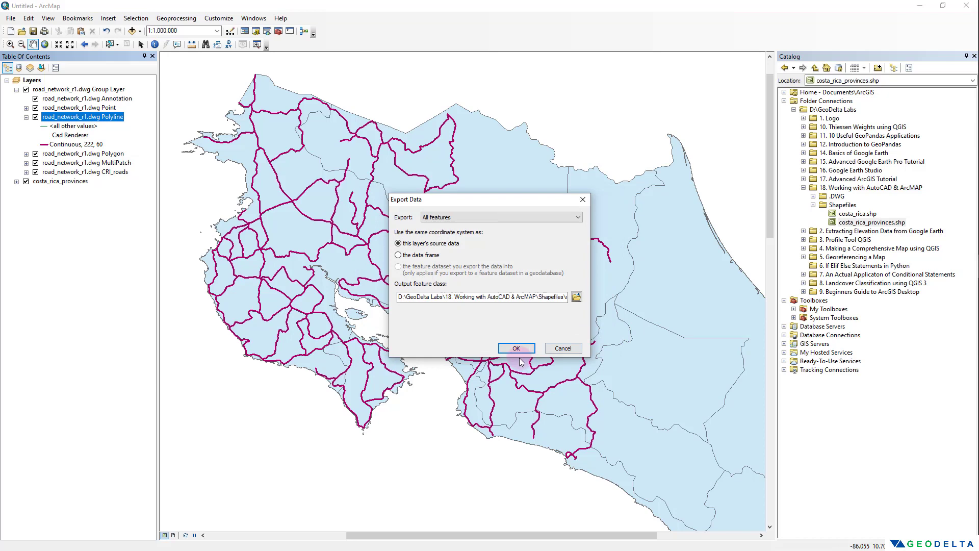
{"action": "left_click", "coordinate": [516, 349]}
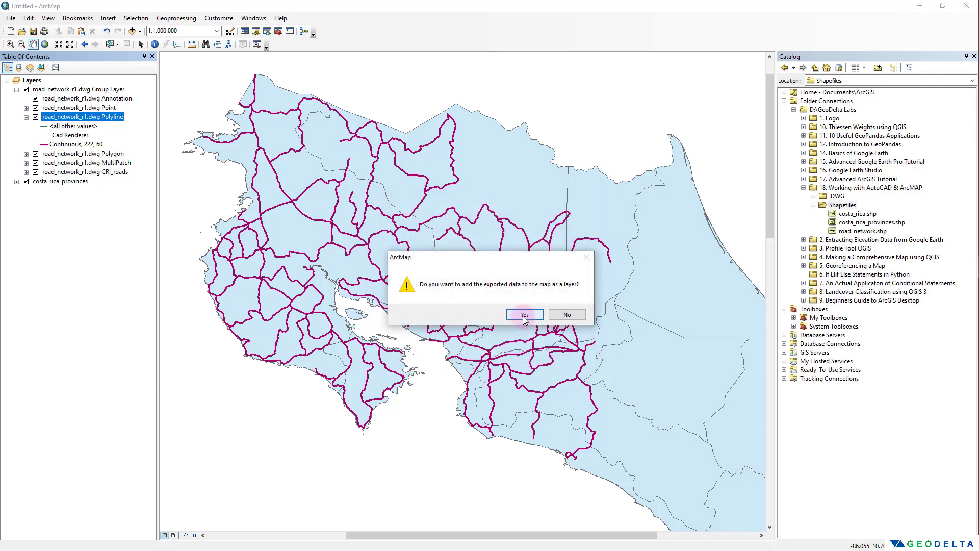
{"action": "left_click", "coordinate": [524, 316]}
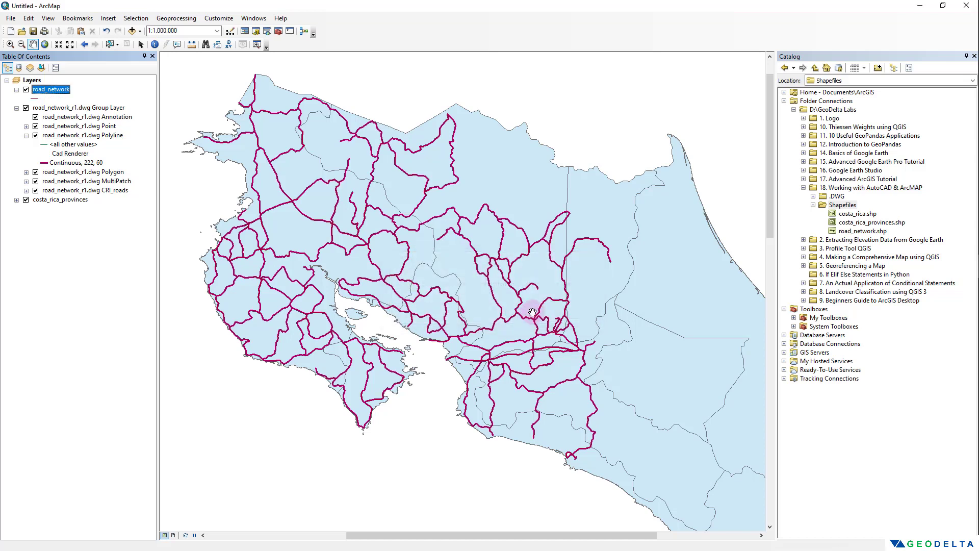
Remove the road_network_r1.dwg group layer from the map
{"action": "left_click", "coordinate": [61, 108]}
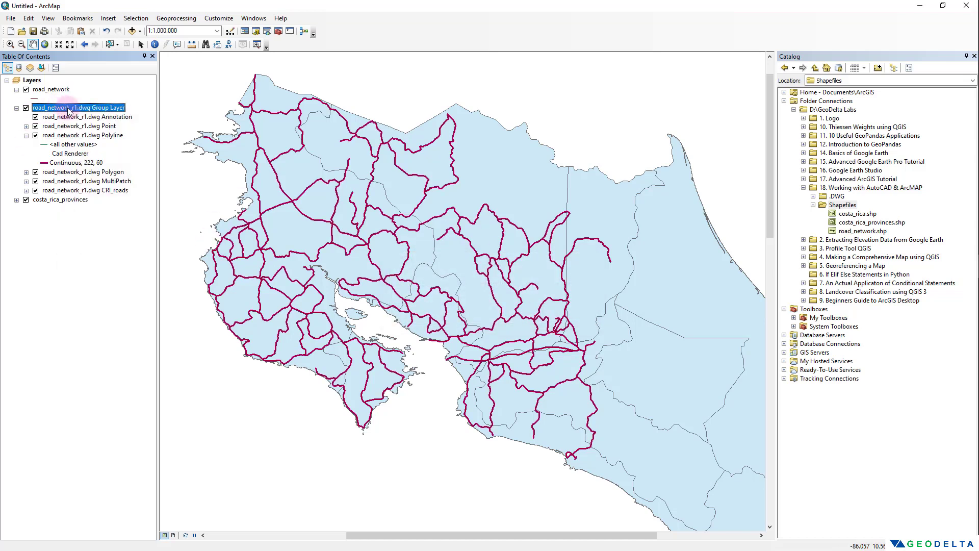
{"action": "right_click", "coordinate": [67, 108]}
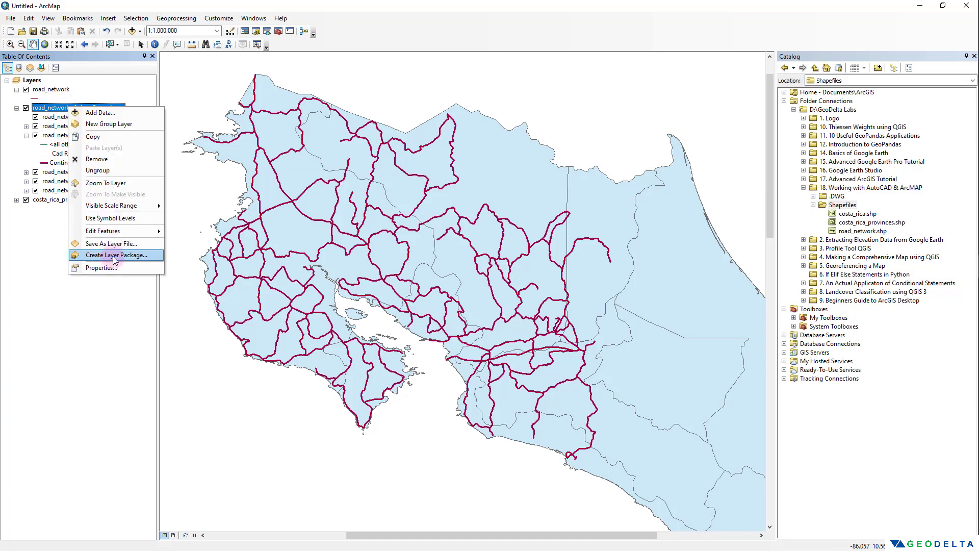
{"action": "left_click", "coordinate": [112, 158]}
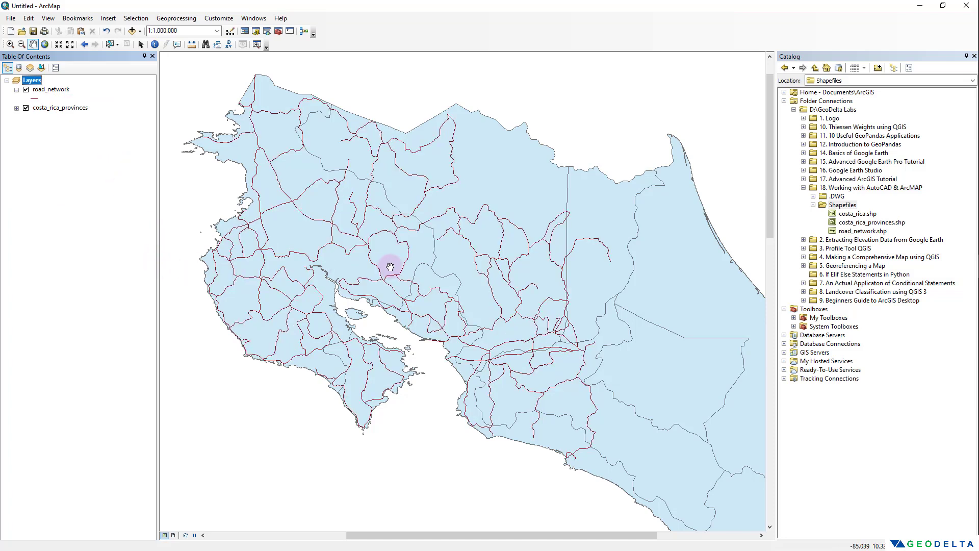
Show road_network's layer properties and highlight its Shapefile Feature Class data source
{"action": "left_click", "coordinate": [59, 90]}
{"action": "right_click", "coordinate": [57, 89]}
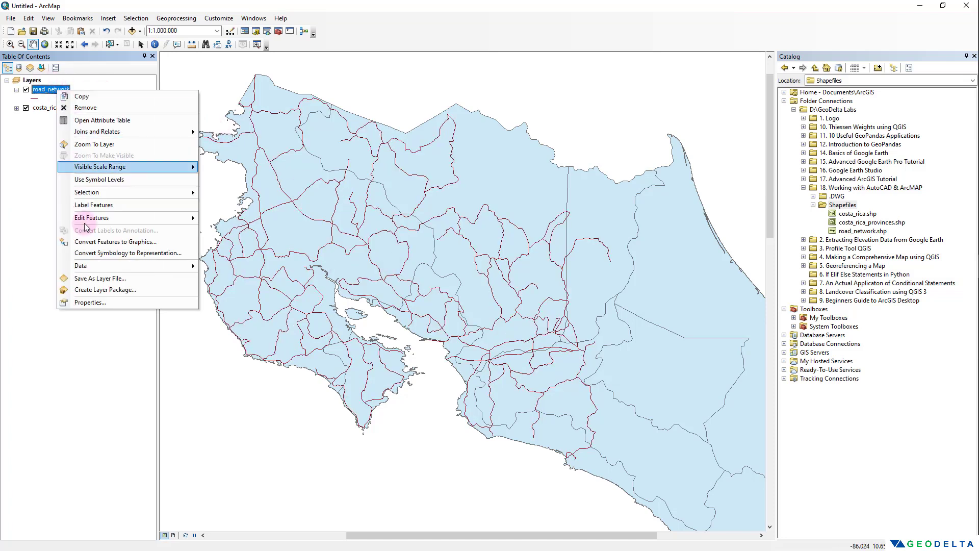
{"action": "left_click", "coordinate": [90, 302]}
{"action": "left_click", "coordinate": [431, 244]}
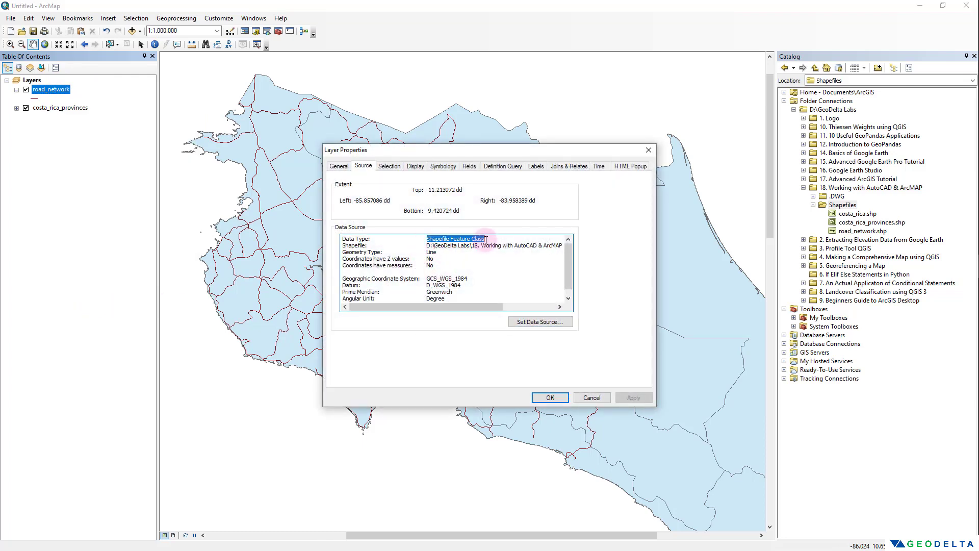